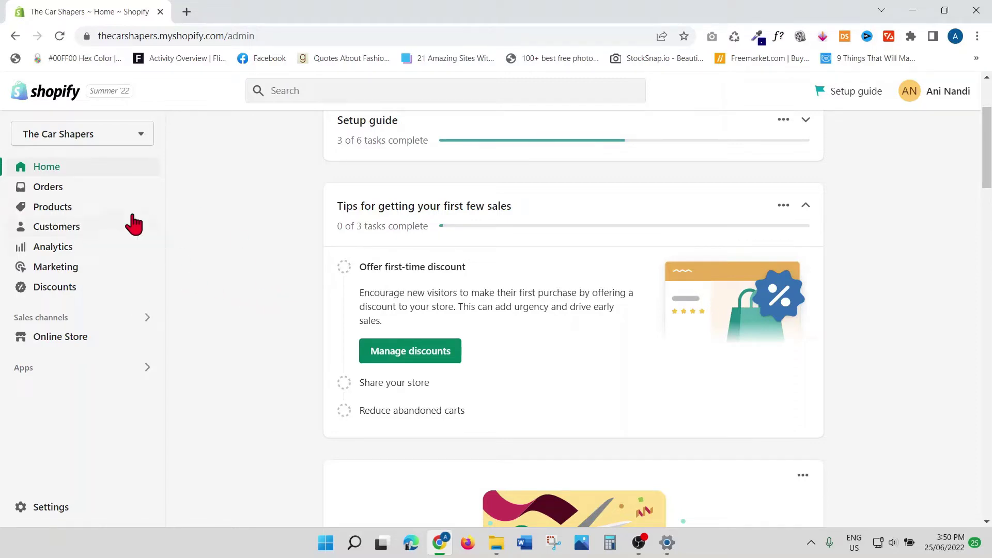
# - Open the 12V Heated Car Seat Cushion Cover from Products and inspect its Color option
pyautogui.click(51, 207)
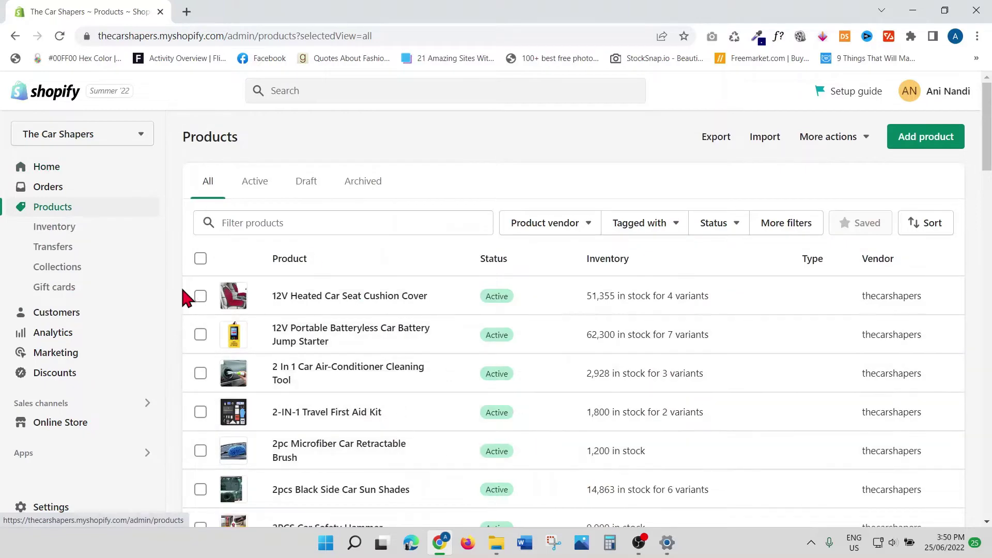
pyautogui.click(341, 301)
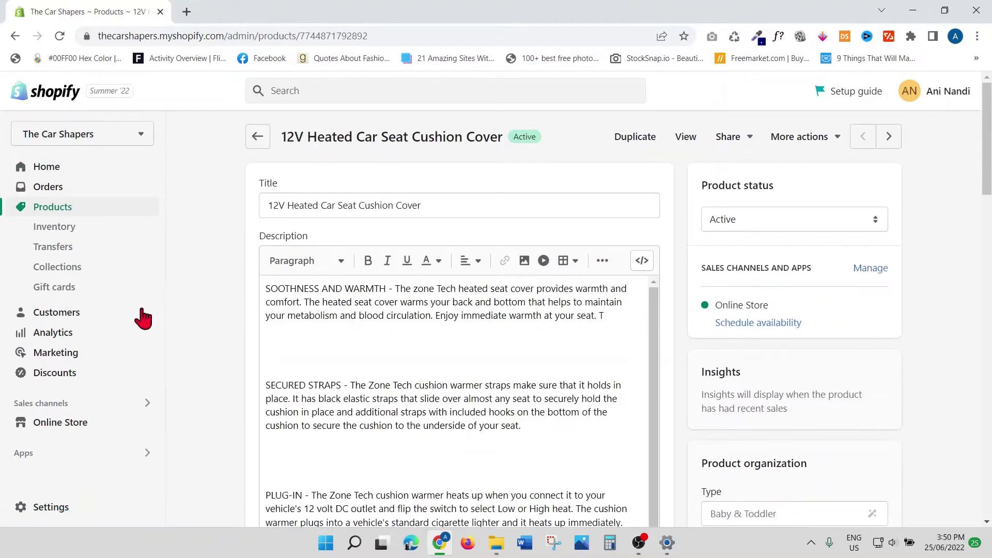
pyautogui.scroll(-10, 210, 355)
pyautogui.scroll(-5, 210, 355)
pyautogui.scroll(-5, 209, 371)
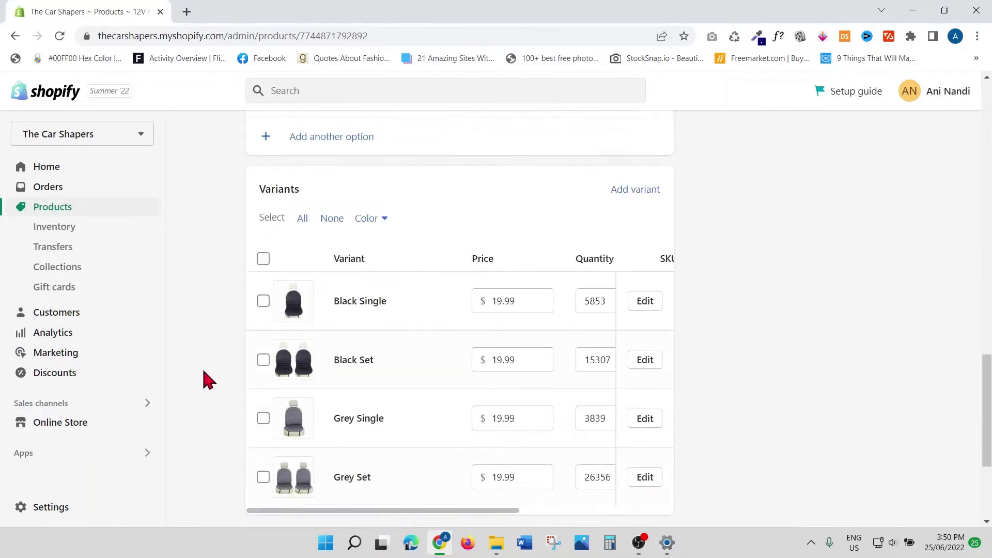
pyautogui.scroll(2, 214, 364)
pyautogui.scroll(3, 212, 353)
pyautogui.scroll(-2, 214, 353)
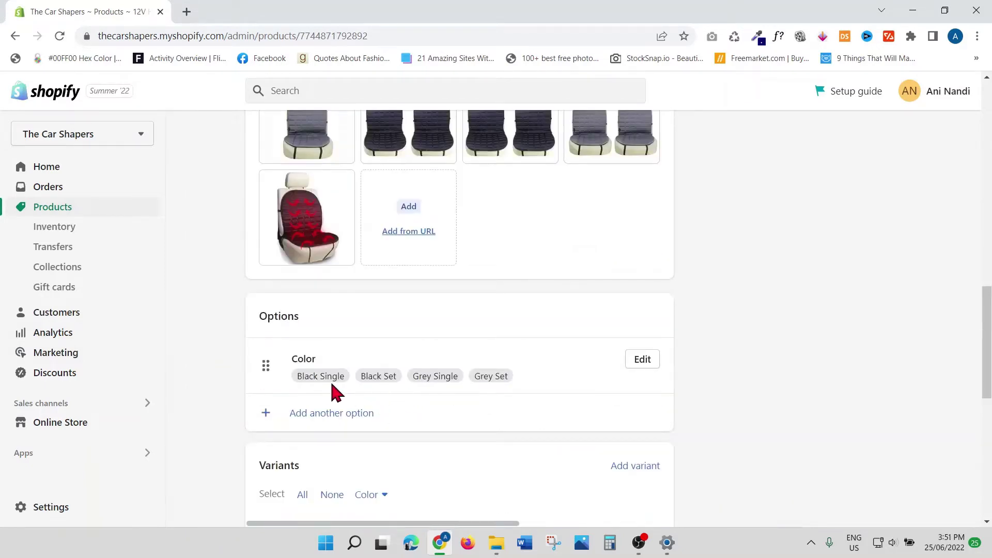
pyautogui.moveTo(318, 359); pyautogui.dragTo(291, 355)
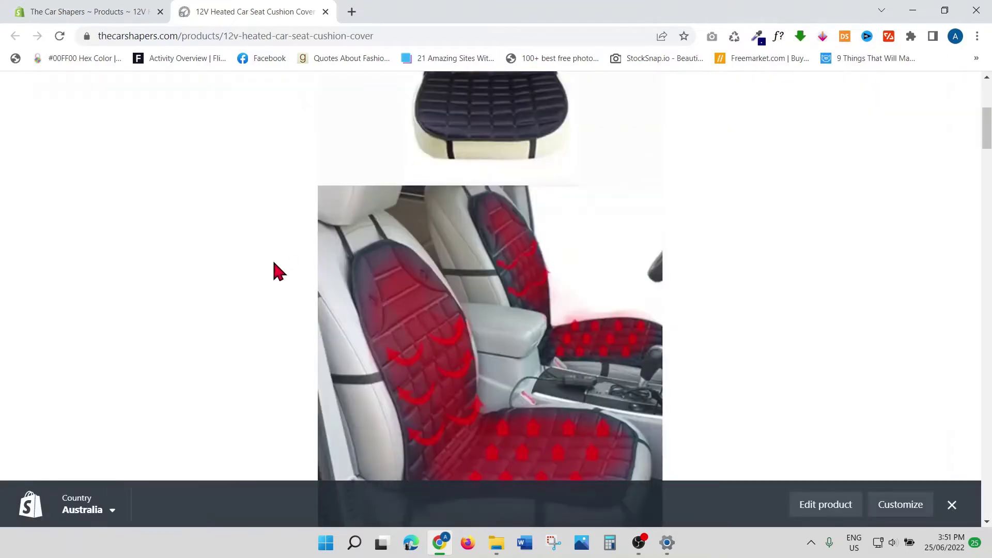
pyautogui.scroll(-6, 277, 310)
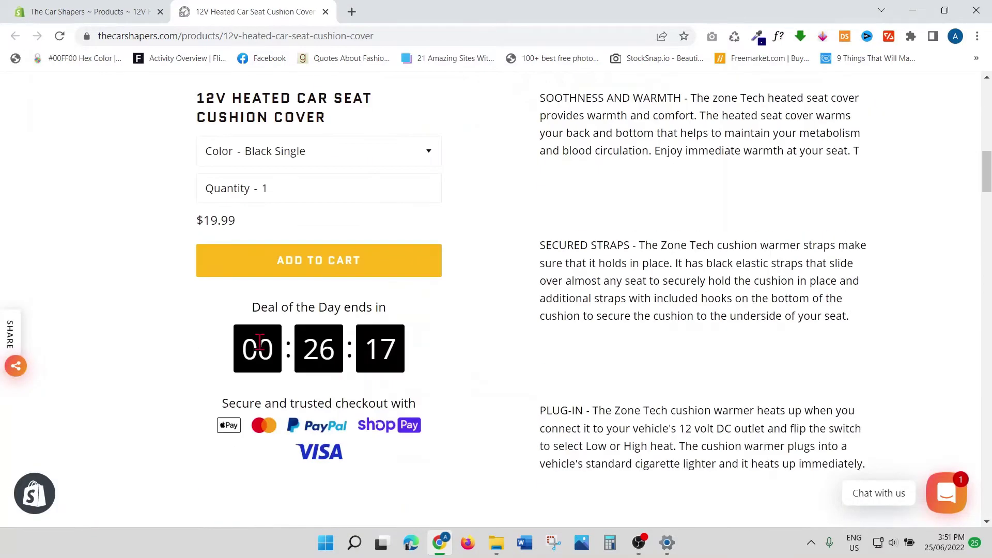
pyautogui.scroll(1, 259, 341)
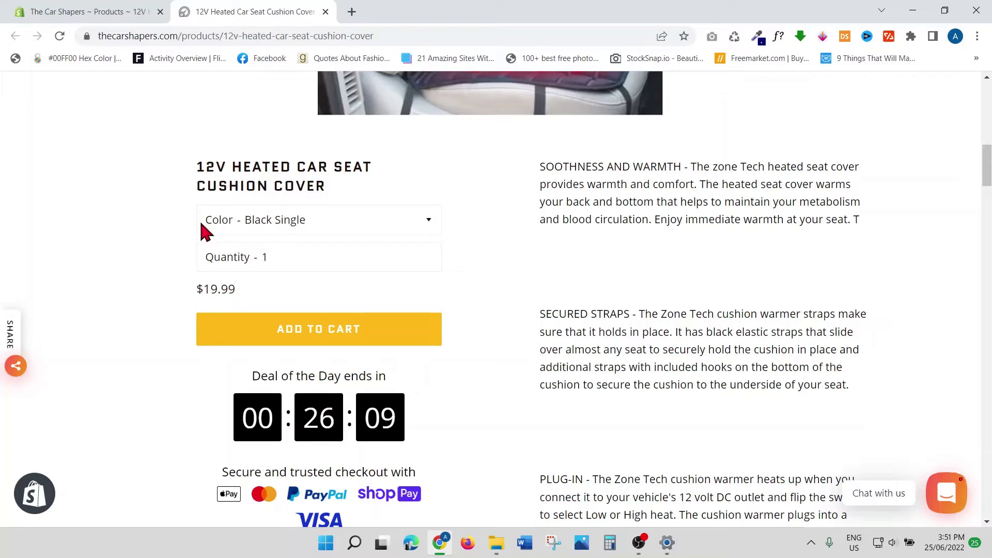
# - Highlight the storefront's only choice, the Color selector showing Black Single
pyautogui.moveTo(205, 220); pyautogui.dragTo(233, 225)
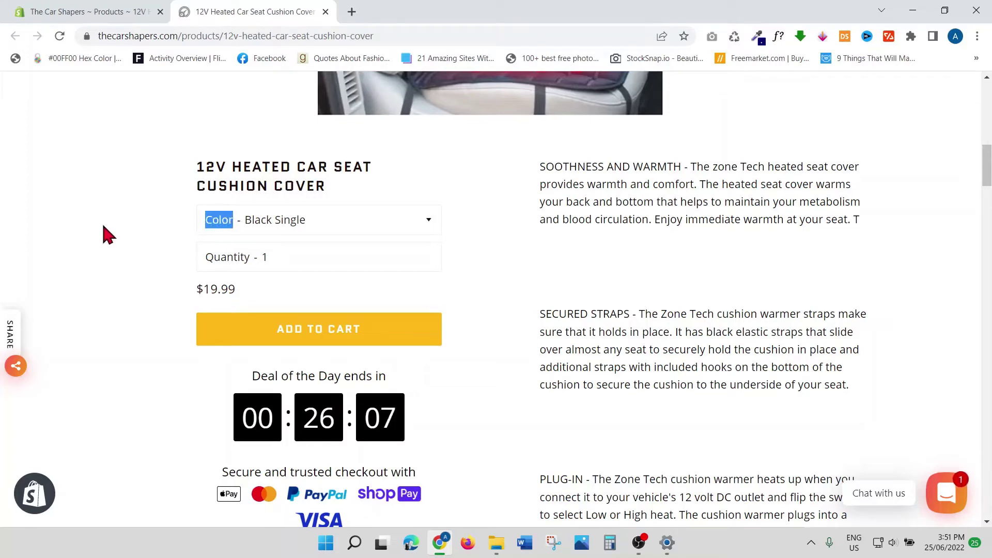
pyautogui.click(116, 14)
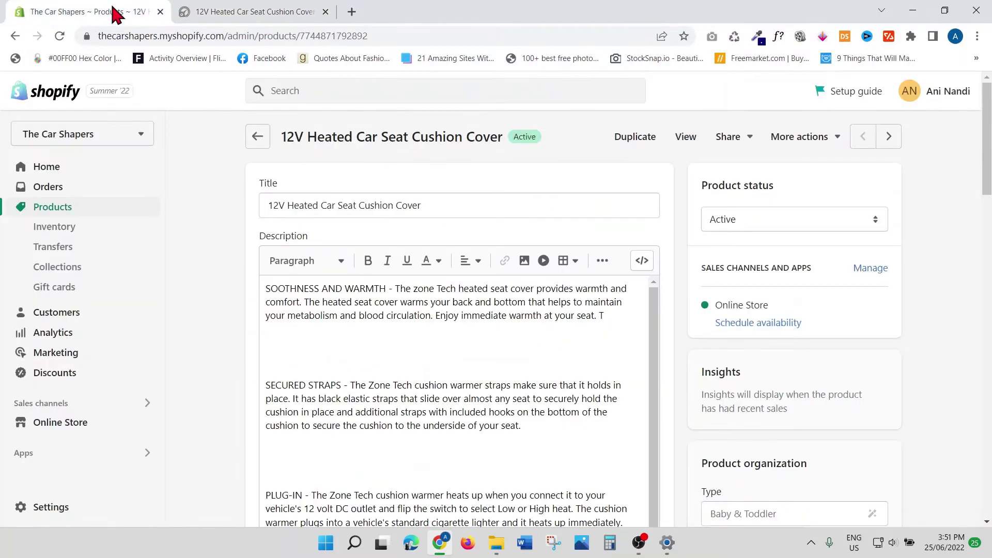
pyautogui.click(245, 11)
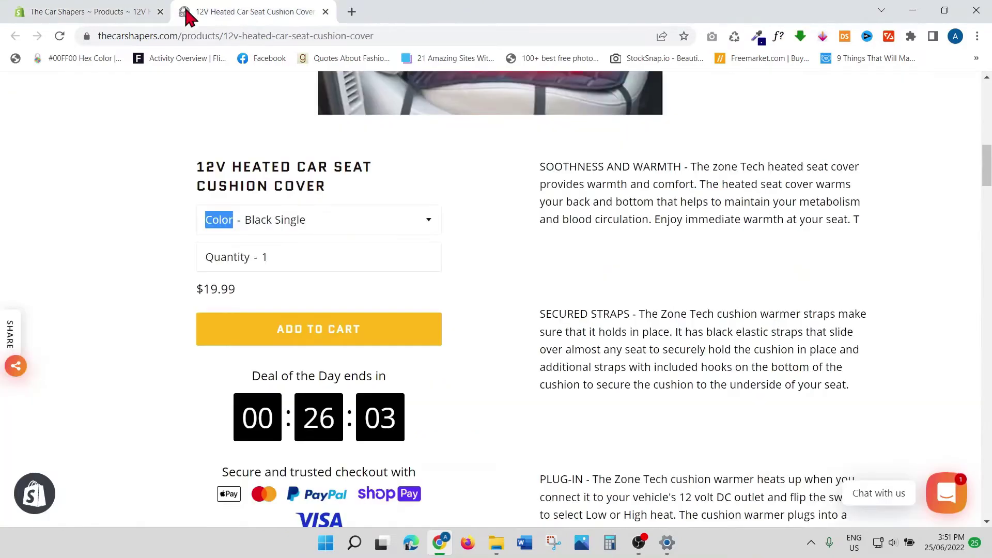
pyautogui.click(117, 14)
pyautogui.scroll(-8, 239, 283)
pyautogui.scroll(-4, 239, 283)
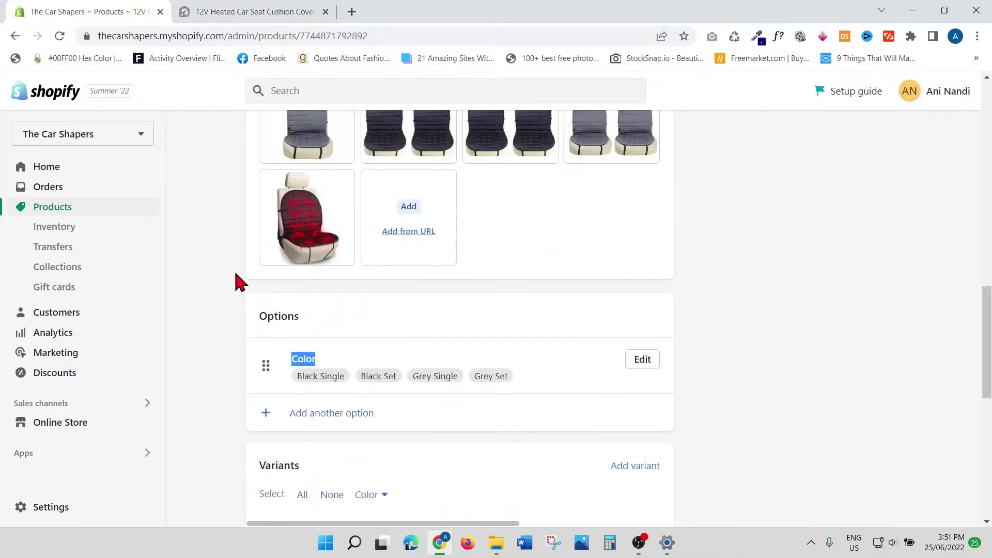
pyautogui.scroll(-2, 240, 283)
pyautogui.scroll(-4, 240, 282)
pyautogui.scroll(-2, 239, 283)
pyautogui.scroll(1, 239, 283)
pyautogui.moveTo(293, 189); pyautogui.dragTo(258, 188)
pyautogui.click(370, 232)
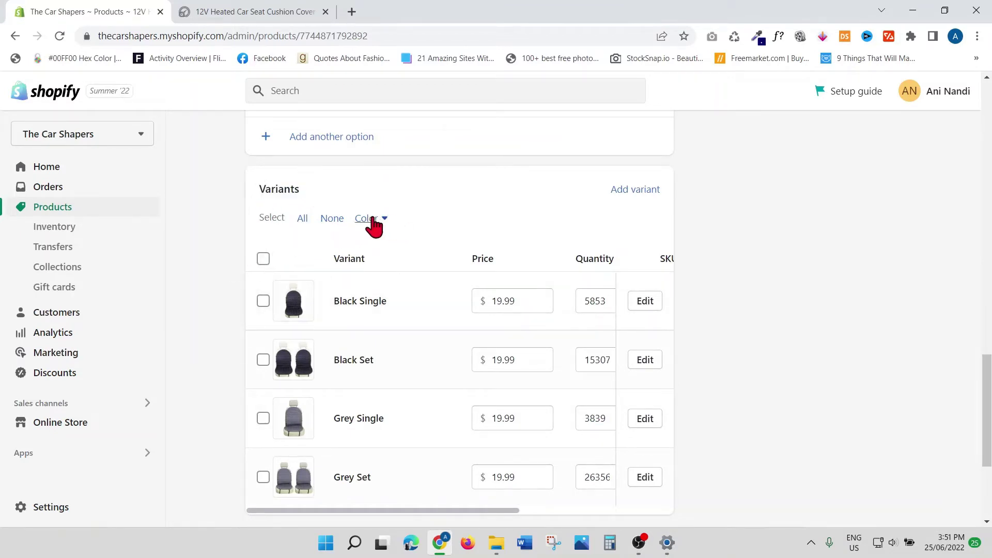
pyautogui.moveTo(369, 232); pyautogui.dragTo(753, 294)
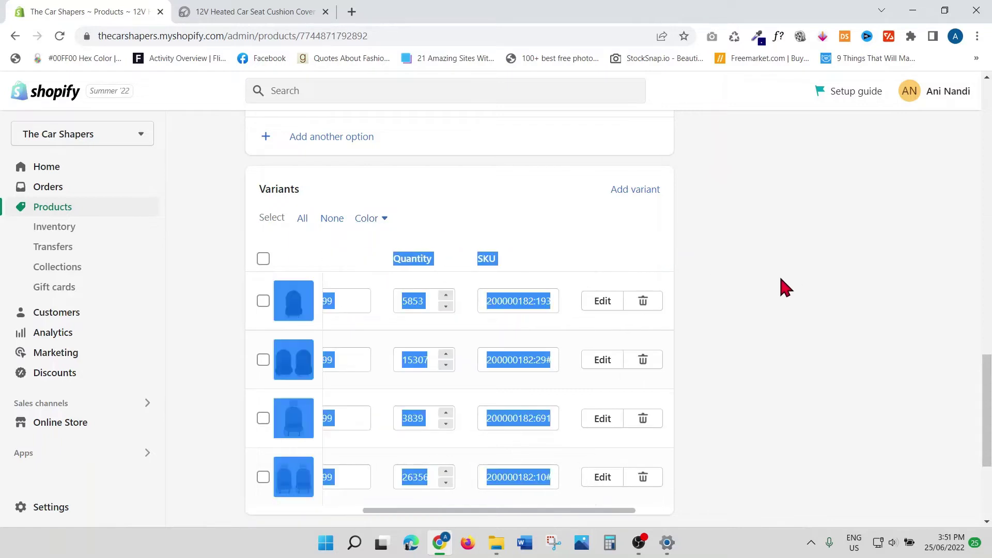
pyautogui.moveTo(562, 510); pyautogui.dragTo(266, 496)
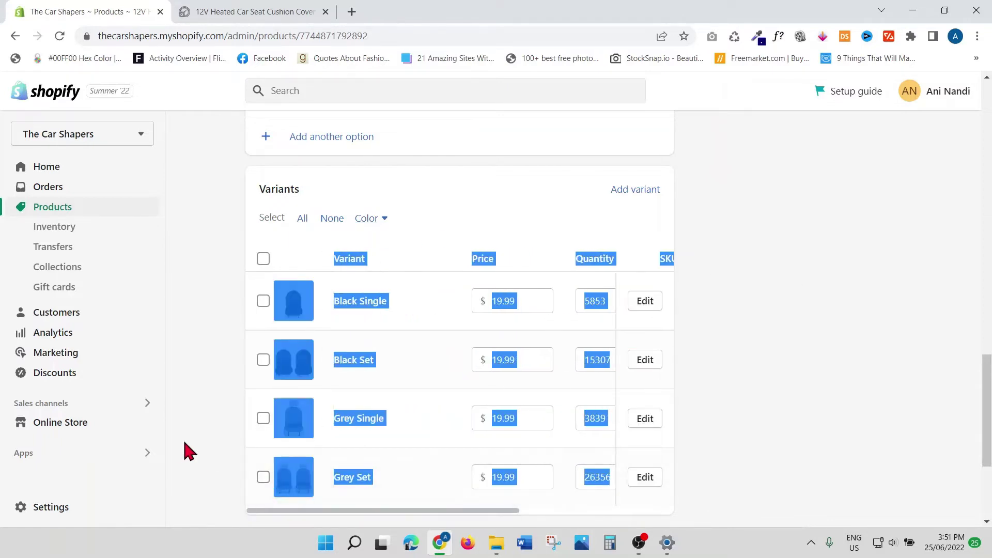
pyautogui.click(262, 259)
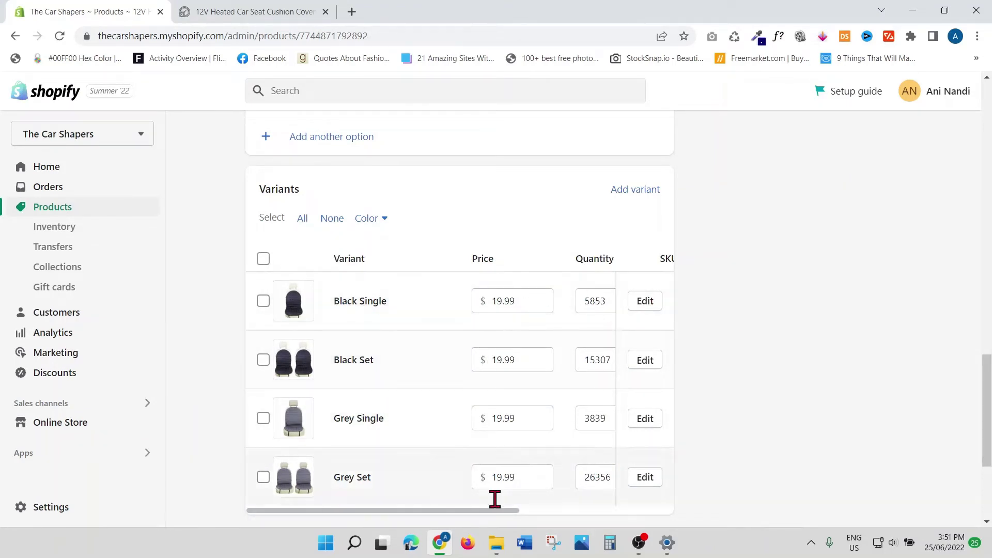
pyautogui.moveTo(477, 511)
pyautogui.mouseDown()
pyautogui.moveTo(617, 516)
pyautogui.moveTo(458, 516)
pyautogui.mouseUp()
pyautogui.scroll(2, 779, 356)
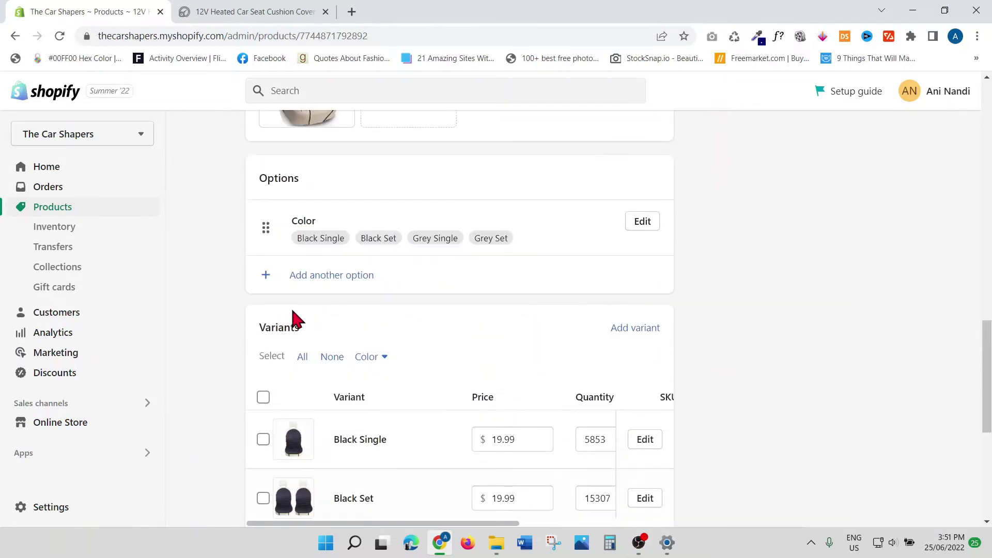
# - Create a second option named Size with values Large and Medium, and confirm with Done
pyautogui.click(266, 278)
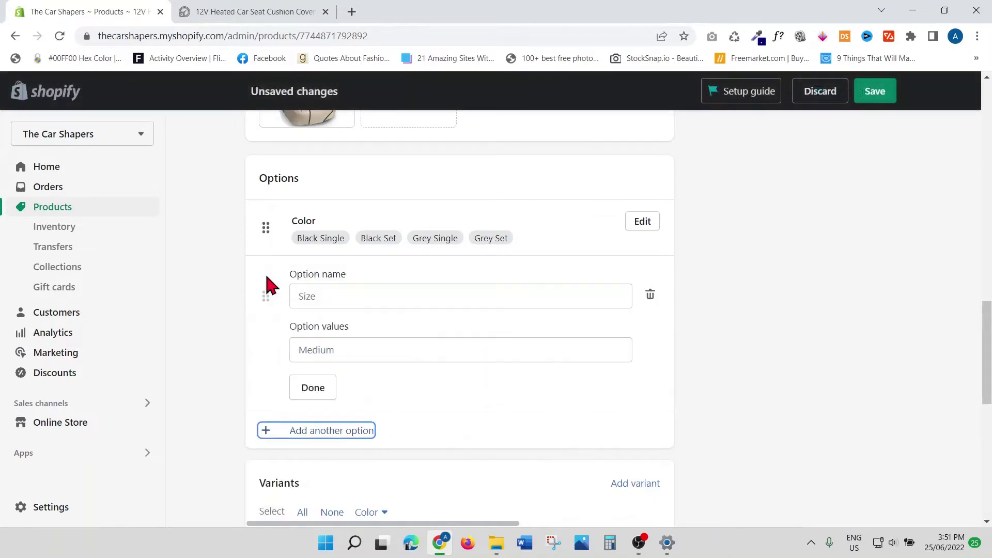
pyautogui.click(328, 297)
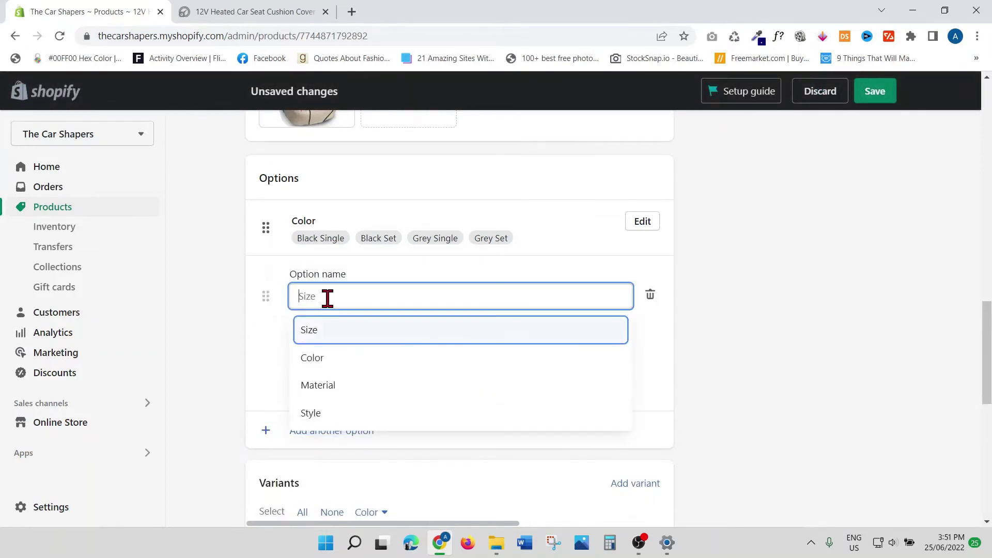
pyautogui.write('Size')
pyautogui.click(314, 331)
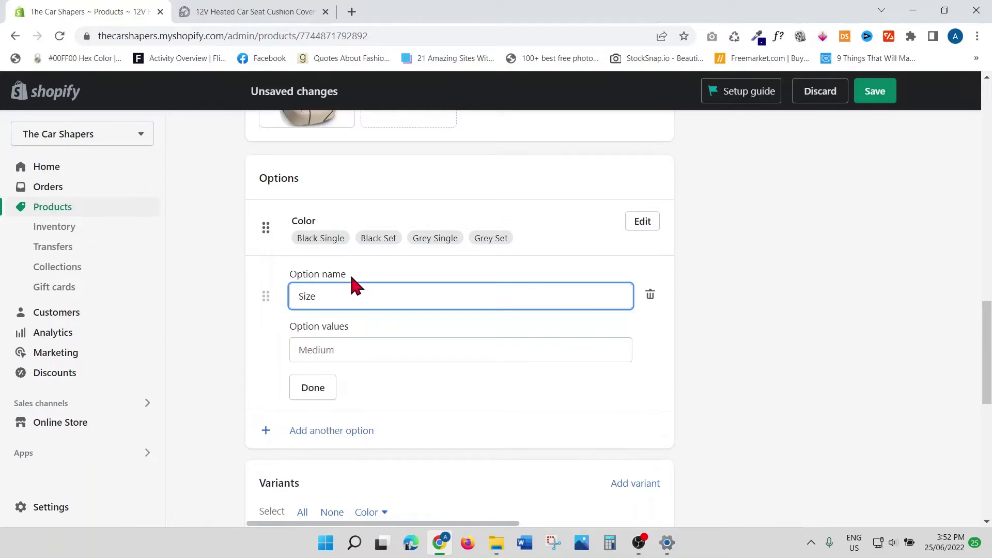
pyautogui.click(334, 349)
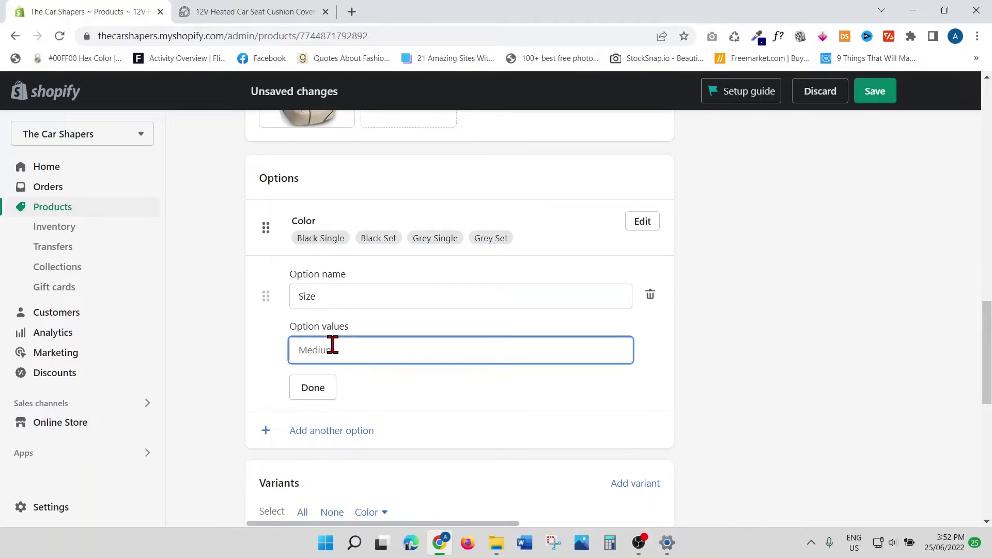
pyautogui.write('Large')
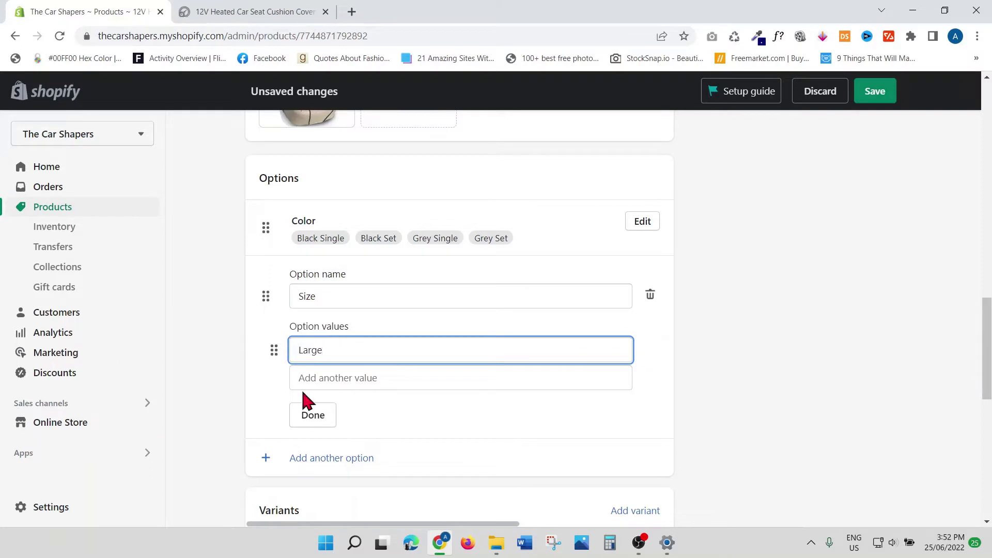
pyautogui.click(314, 377)
pyautogui.write('Medium')
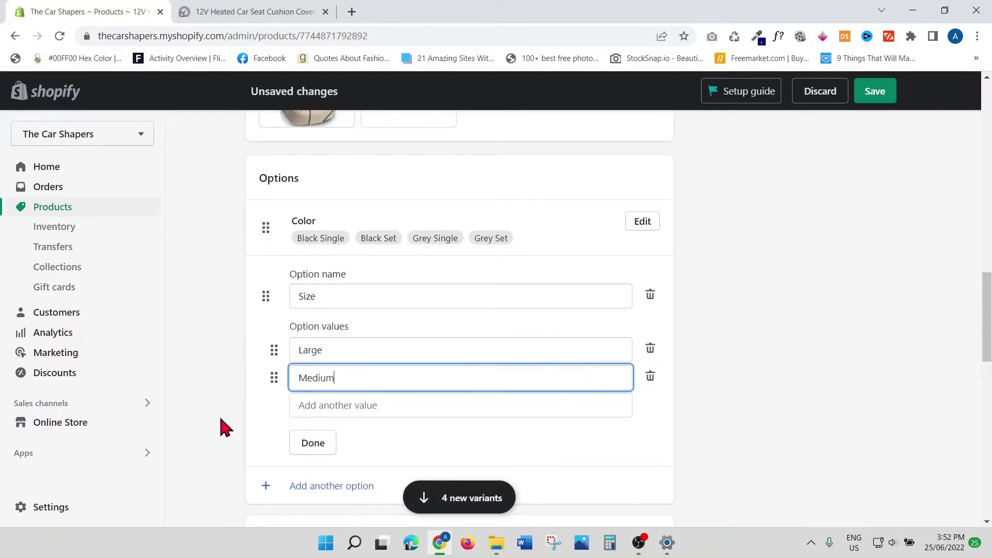
pyautogui.click(225, 426)
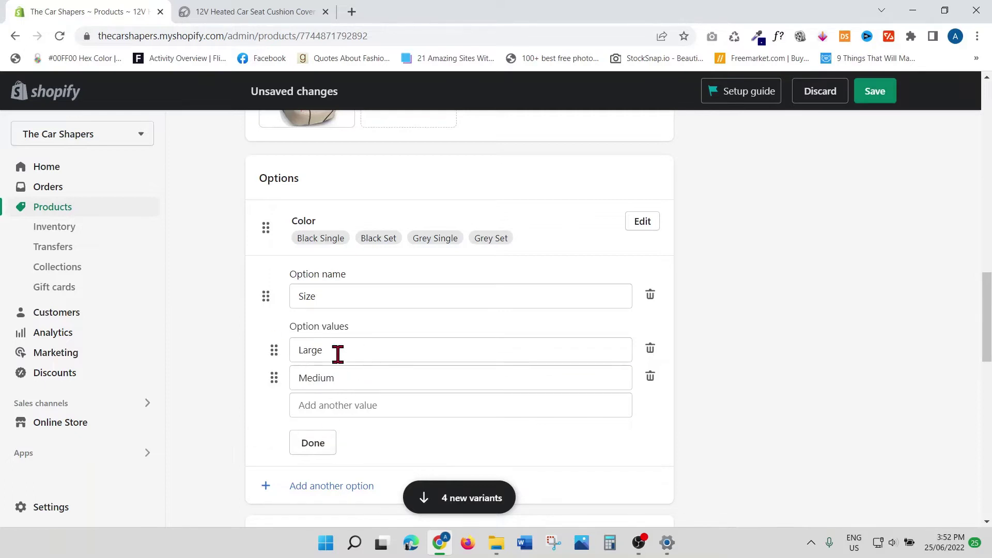
pyautogui.click(314, 443)
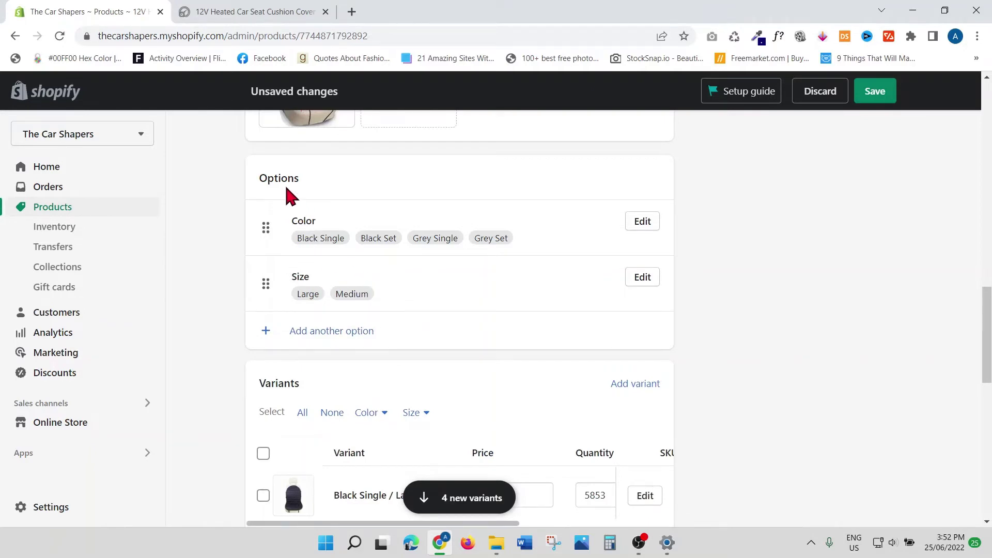
pyautogui.moveTo(308, 220); pyautogui.dragTo(290, 220)
pyautogui.scroll(-1, 429, 282)
pyautogui.click(304, 207)
pyautogui.doubleClick(305, 207)
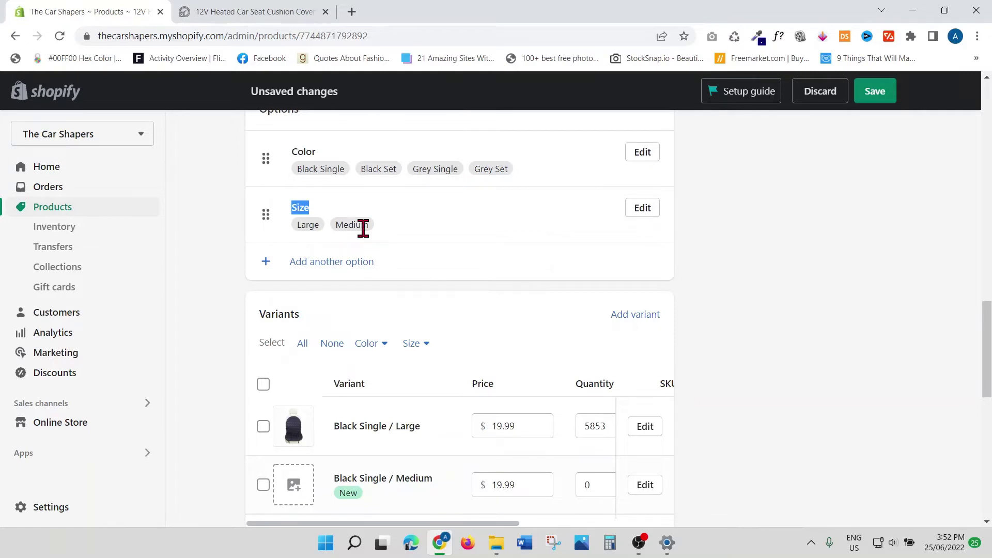
pyautogui.scroll(-2, 452, 338)
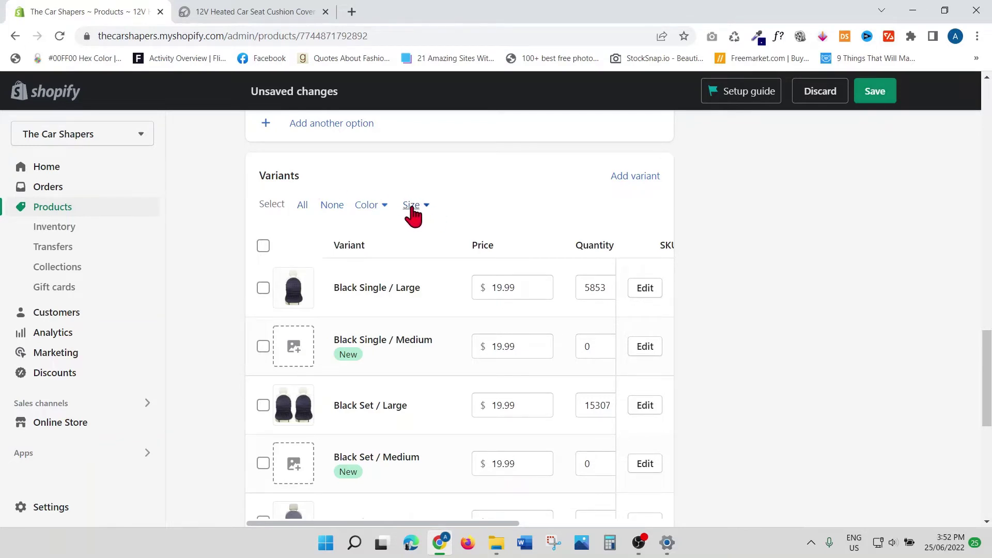
pyautogui.scroll(-2, 282, 343)
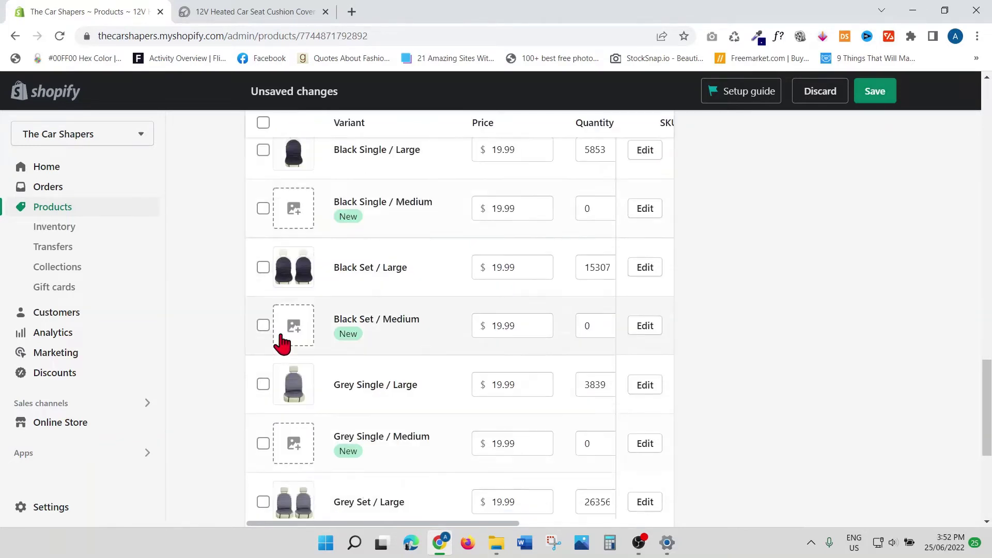
pyautogui.scroll(-3, 287, 294)
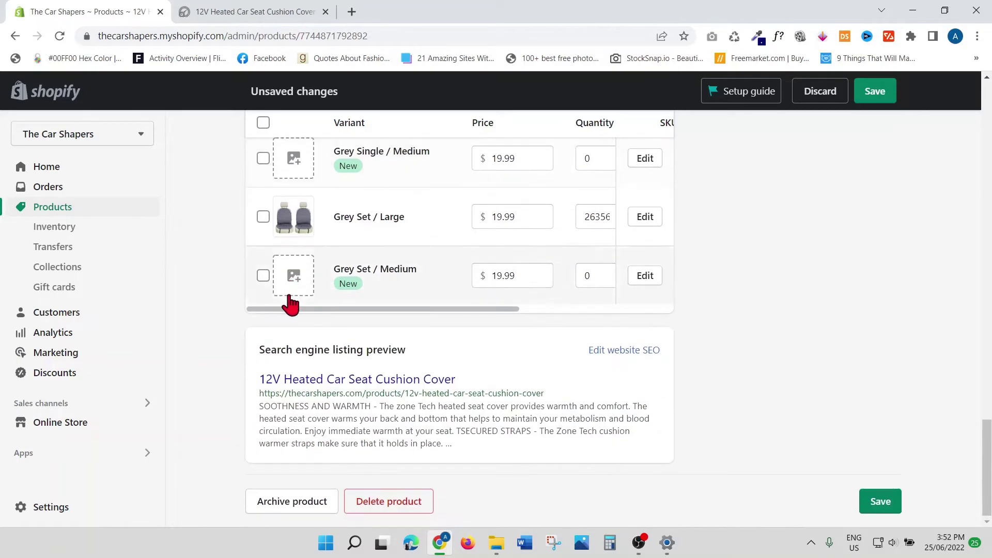
pyautogui.scroll(4, 289, 303)
pyautogui.scroll(-1, 289, 302)
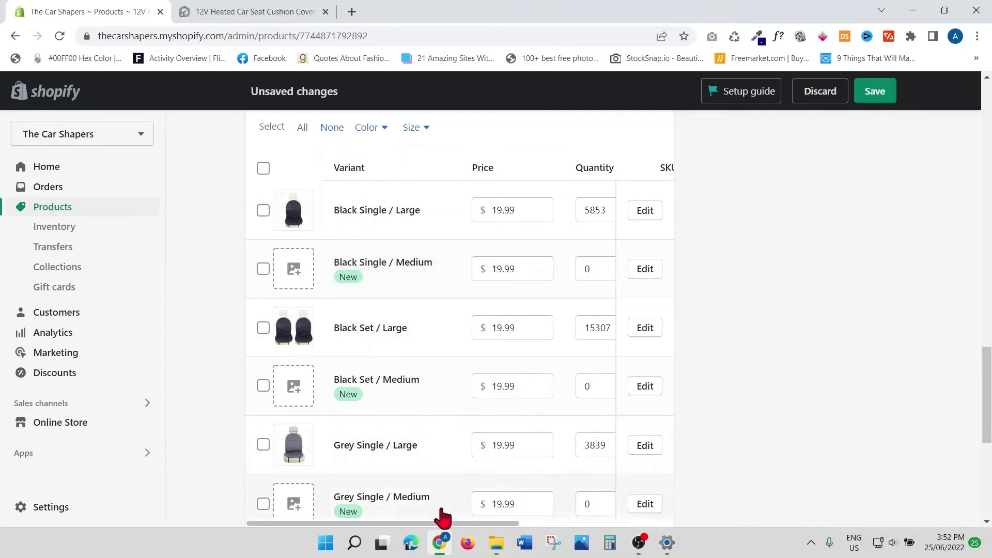
pyautogui.scroll(-2, 434, 519)
pyautogui.scroll(-1, 402, 443)
pyautogui.scroll(5, 403, 442)
pyautogui.scroll(-2, 406, 447)
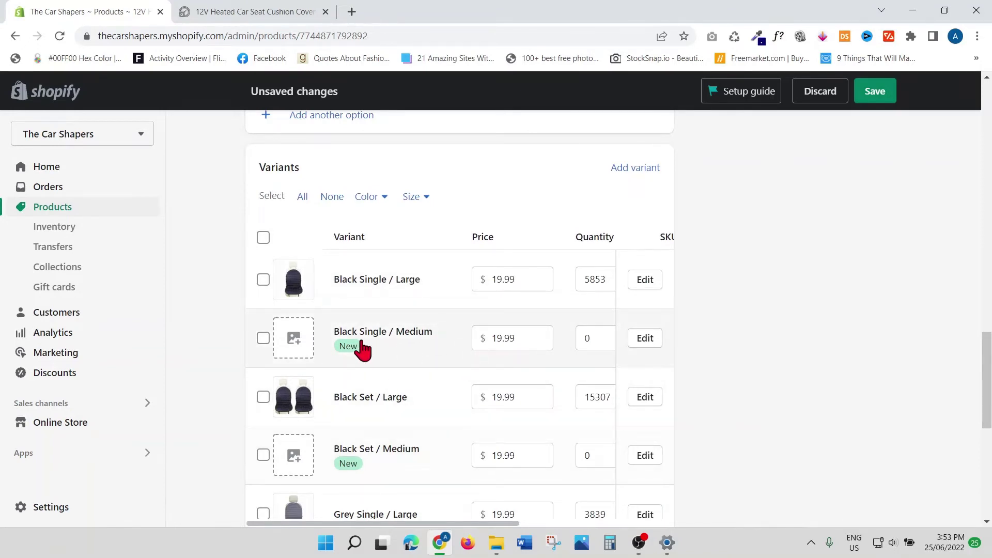
# - Give the Black Single and Black Set Medium variants price 15.99 and quantity 100
pyautogui.moveTo(524, 338); pyautogui.dragTo(489, 338)
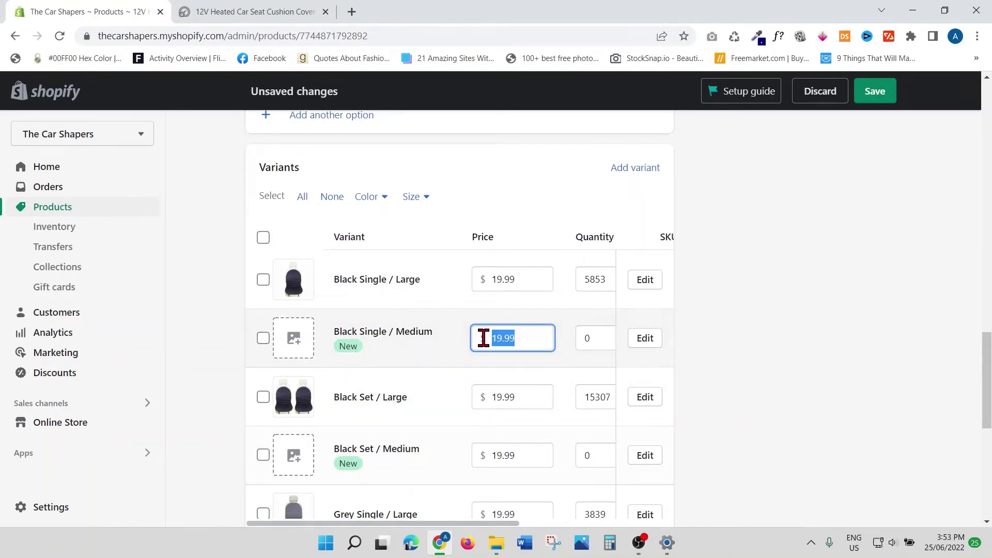
pyautogui.write('15.99')
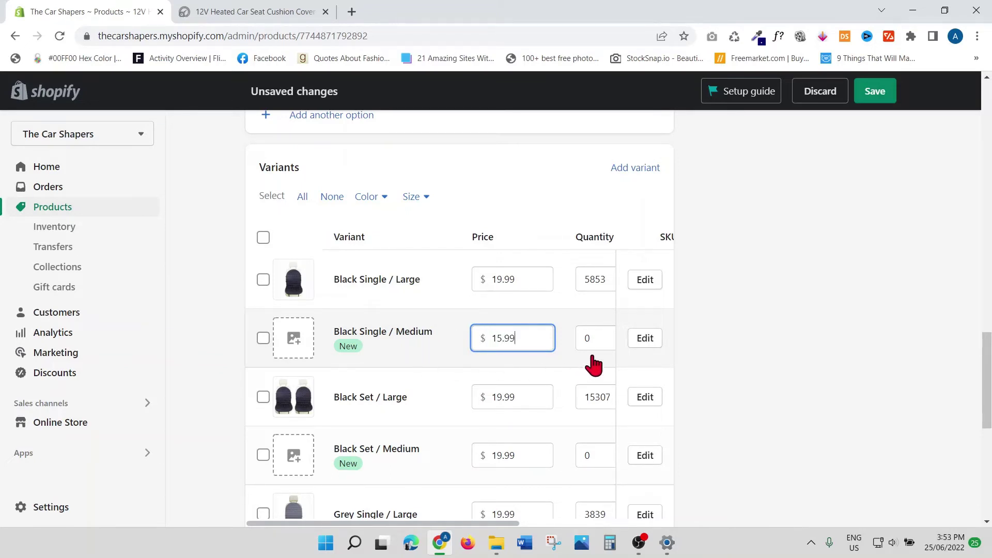
pyautogui.doubleClick(595, 338)
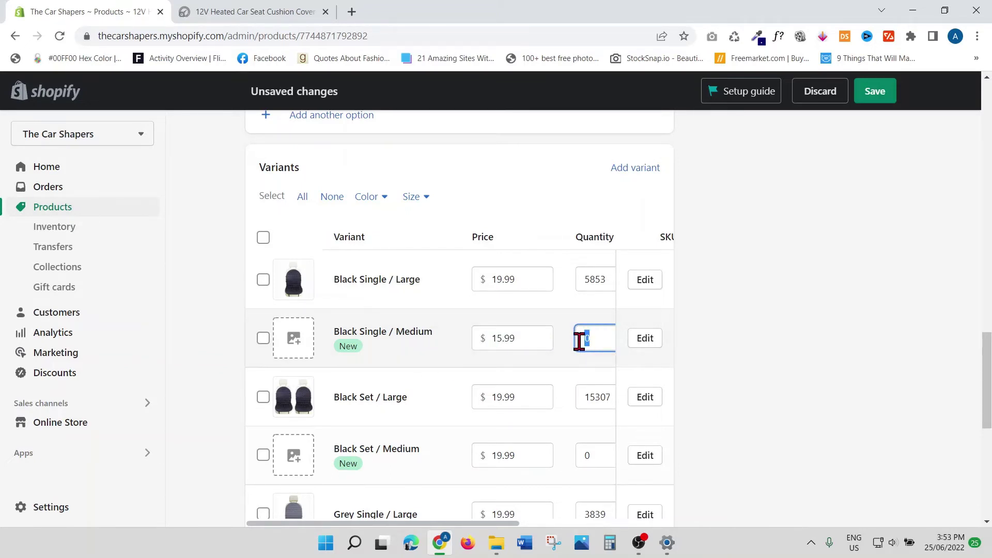
pyautogui.write('100')
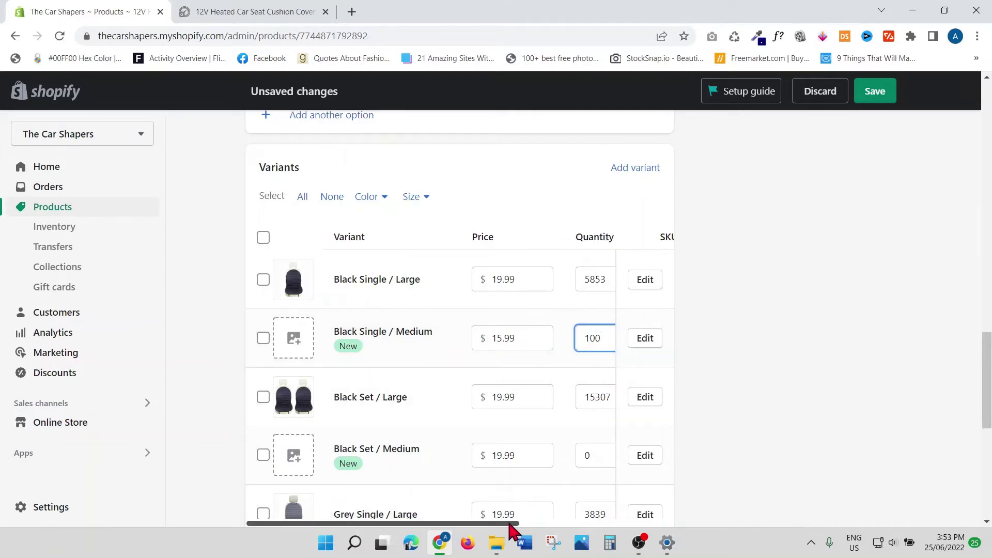
pyautogui.moveTo(512, 523); pyautogui.dragTo(511, 526)
pyautogui.scroll(-1, 469, 441)
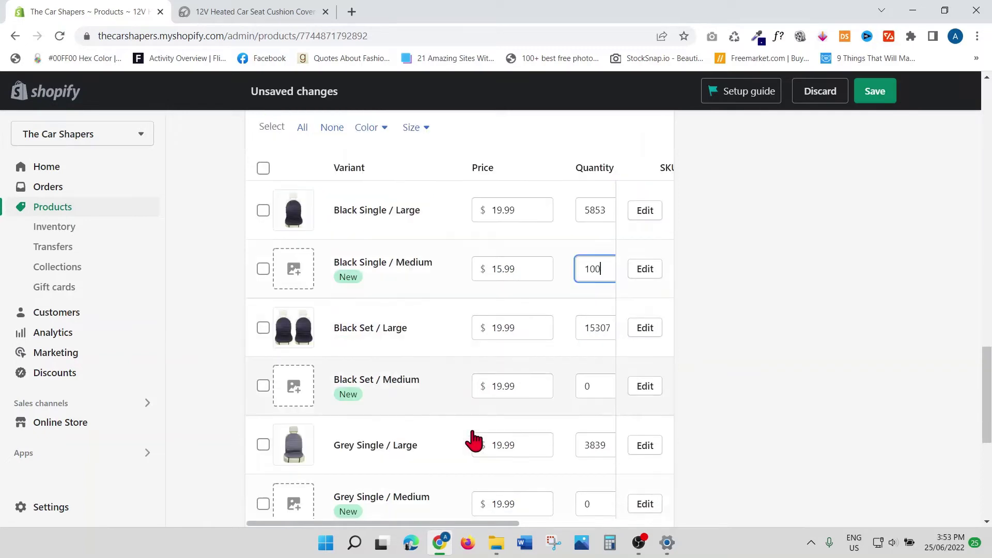
pyautogui.moveTo(518, 387); pyautogui.dragTo(473, 391)
pyautogui.write('5')
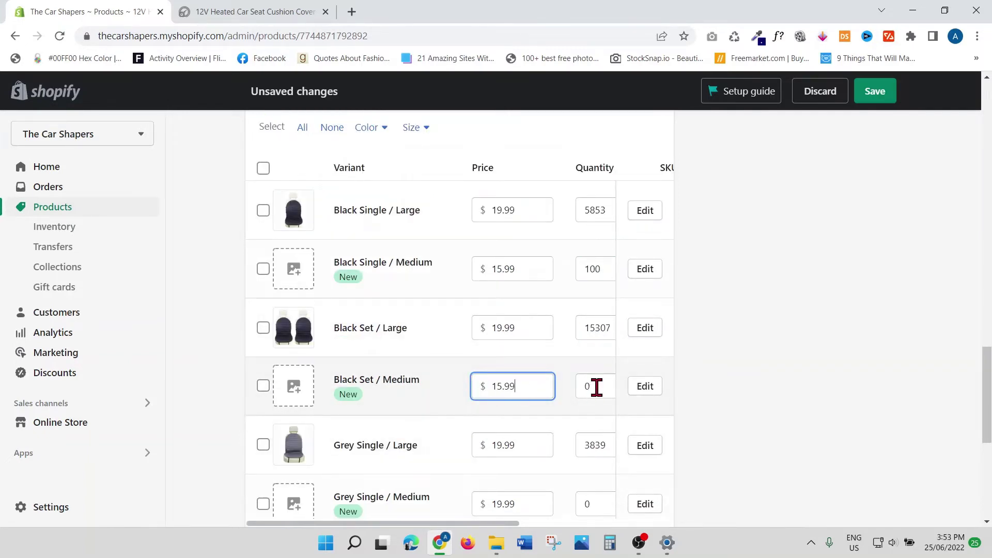
pyautogui.click(596, 386)
pyautogui.scroll(-2, 558, 392)
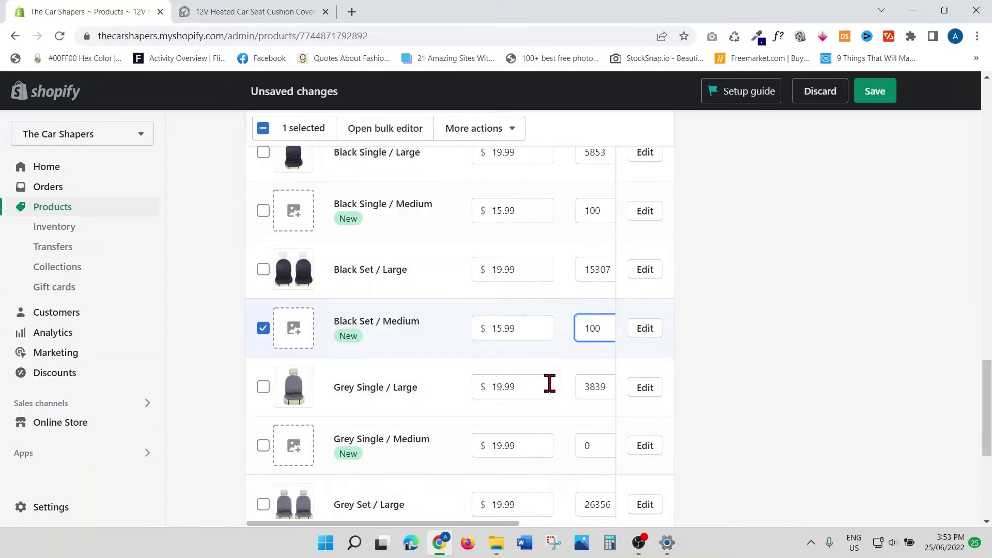
pyautogui.scroll(-2, 547, 384)
pyautogui.scroll(-2, 545, 383)
pyautogui.scroll(-1, 545, 394)
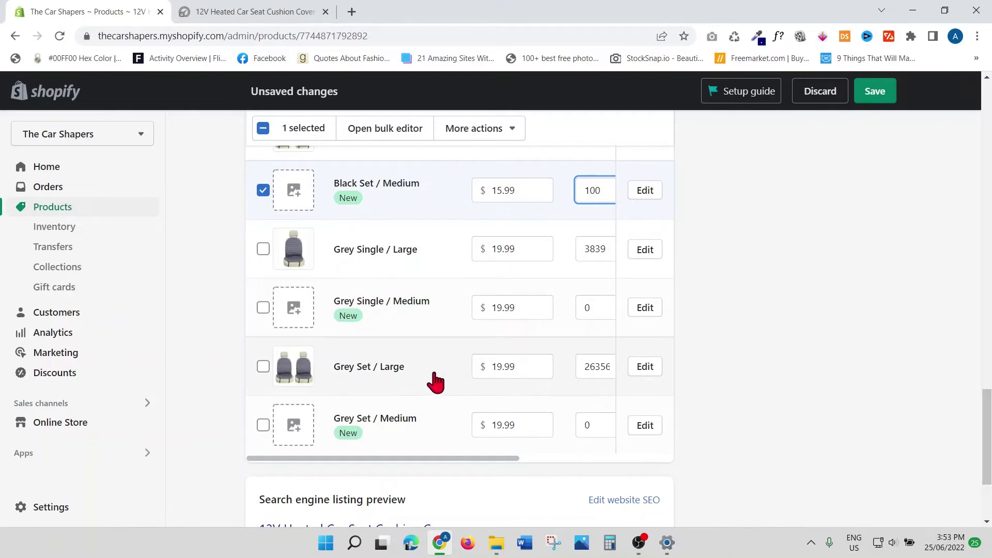
# - Give the Grey Single and Grey Set Medium variants price 15.99 and quantity 100
pyautogui.doubleClick(593, 307)
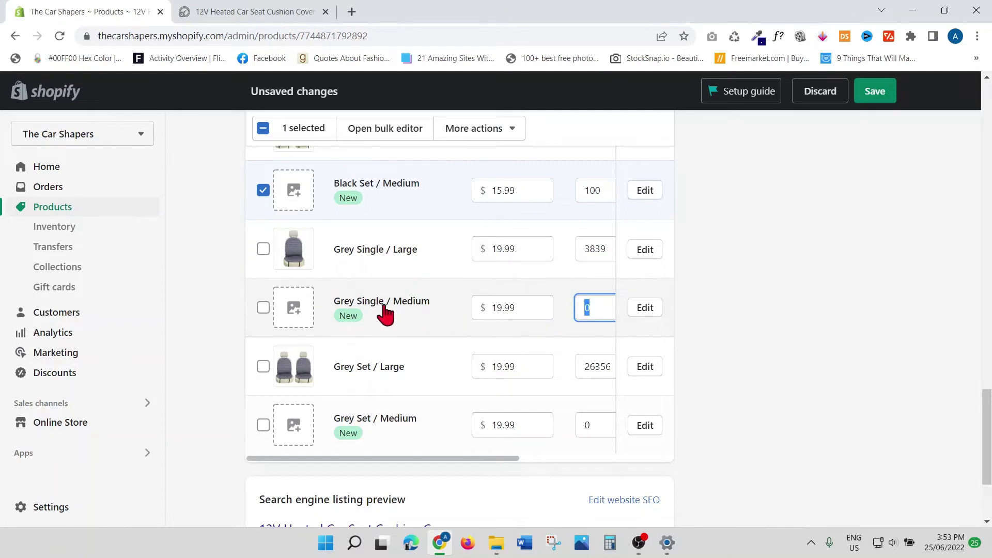
pyautogui.moveTo(527, 307); pyautogui.dragTo(484, 308)
pyautogui.write('15.')
pyautogui.moveTo(527, 425); pyautogui.dragTo(478, 425)
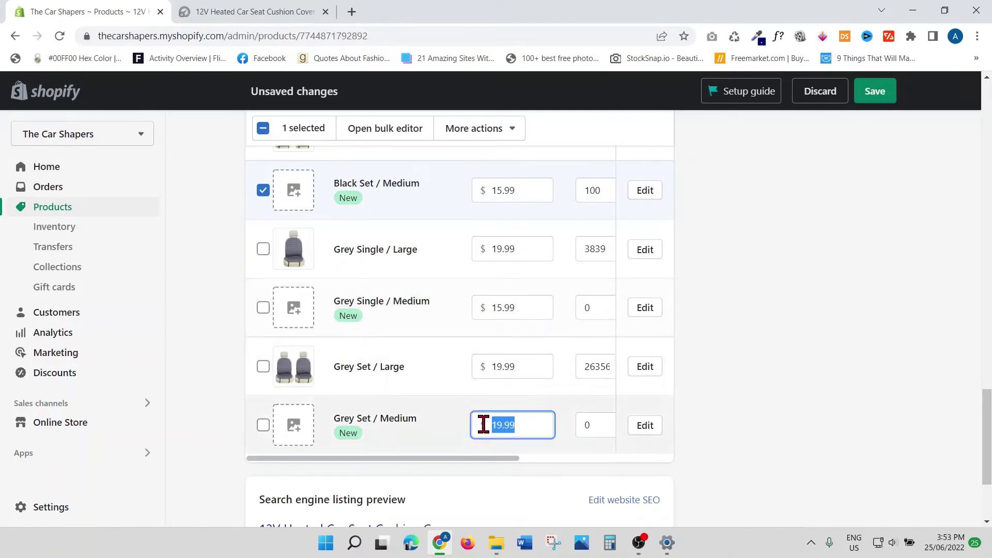
pyautogui.write('15')
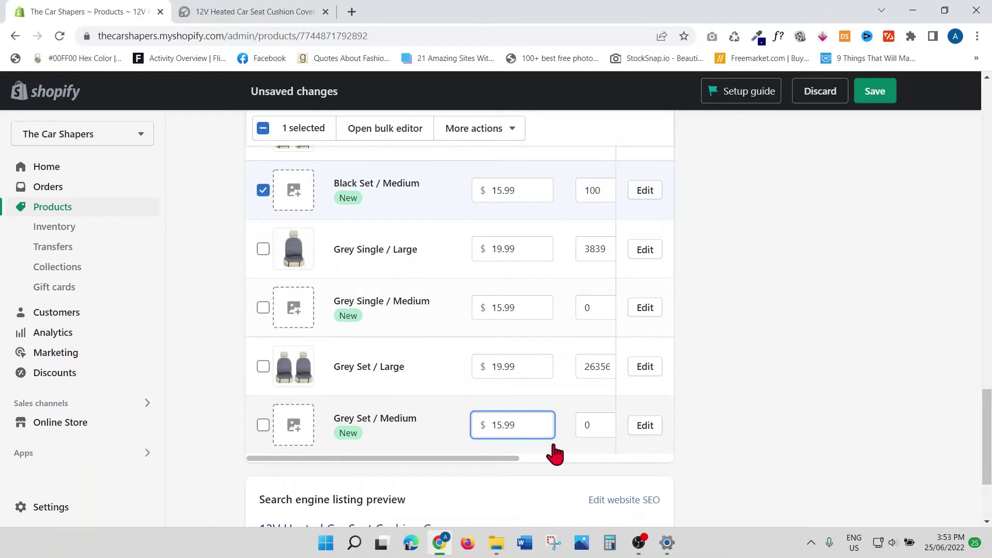
pyautogui.doubleClick(587, 426)
pyautogui.write('100')
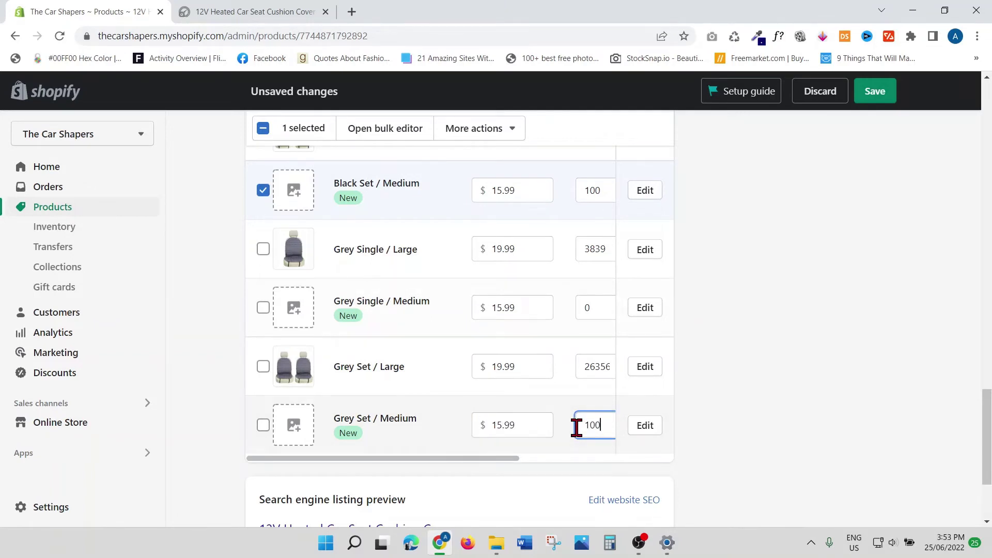
pyautogui.doubleClick(587, 307)
pyautogui.write('100')
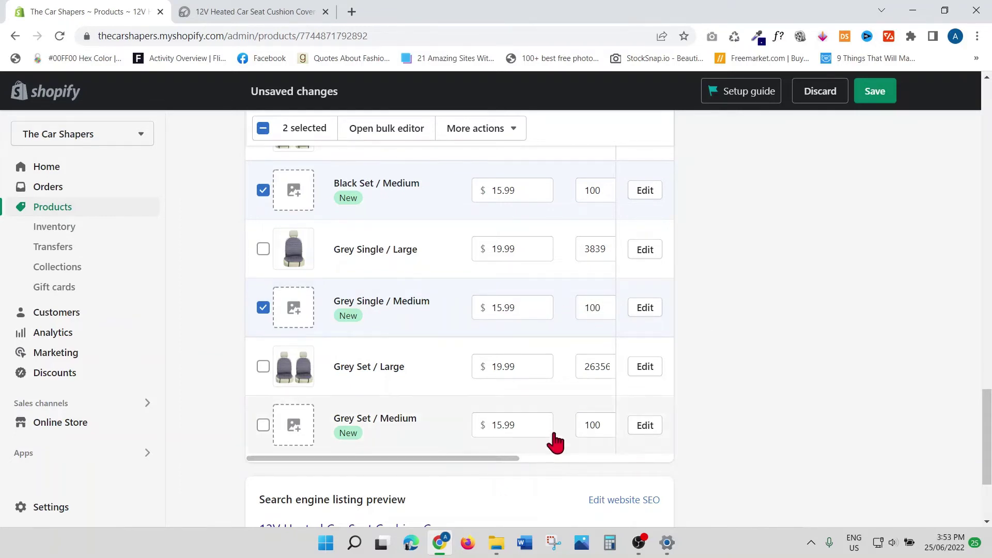
pyautogui.scroll(4, 561, 419)
pyautogui.scroll(3, 562, 419)
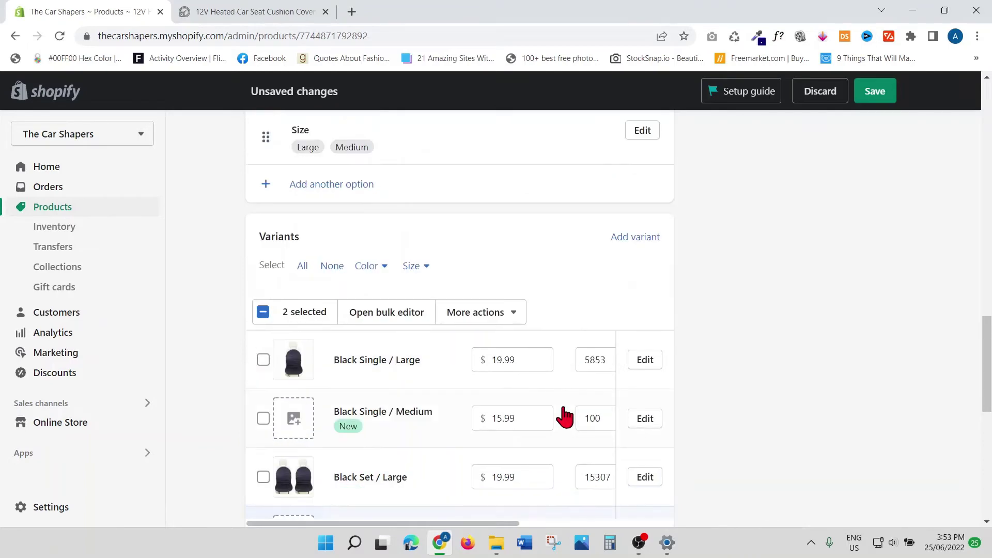
pyautogui.scroll(-3, 565, 418)
pyautogui.scroll(5, 564, 419)
pyautogui.scroll(-1, 565, 419)
pyautogui.scroll(-2, 564, 419)
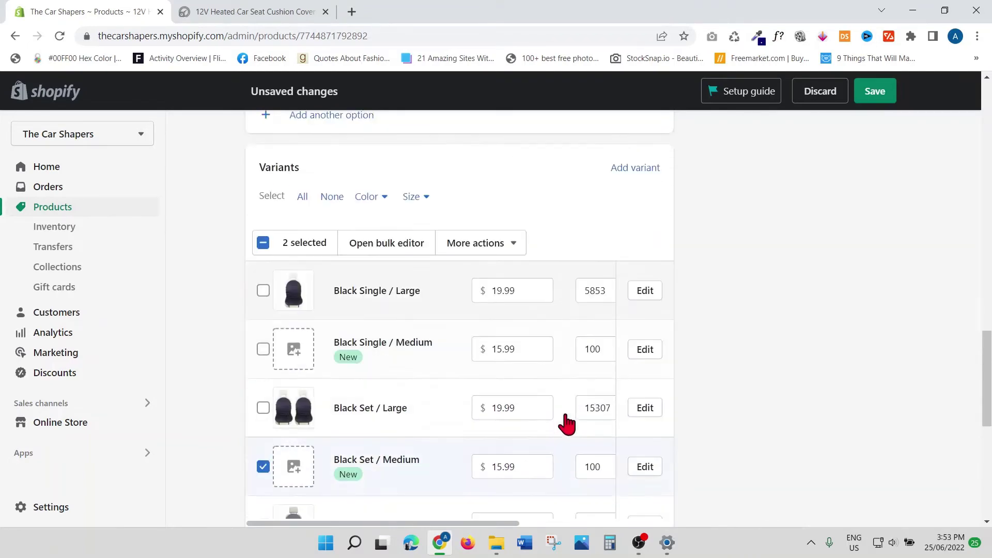
# - Save the product and give the Black Single / Medium variant SKU 200
pyautogui.click(875, 91)
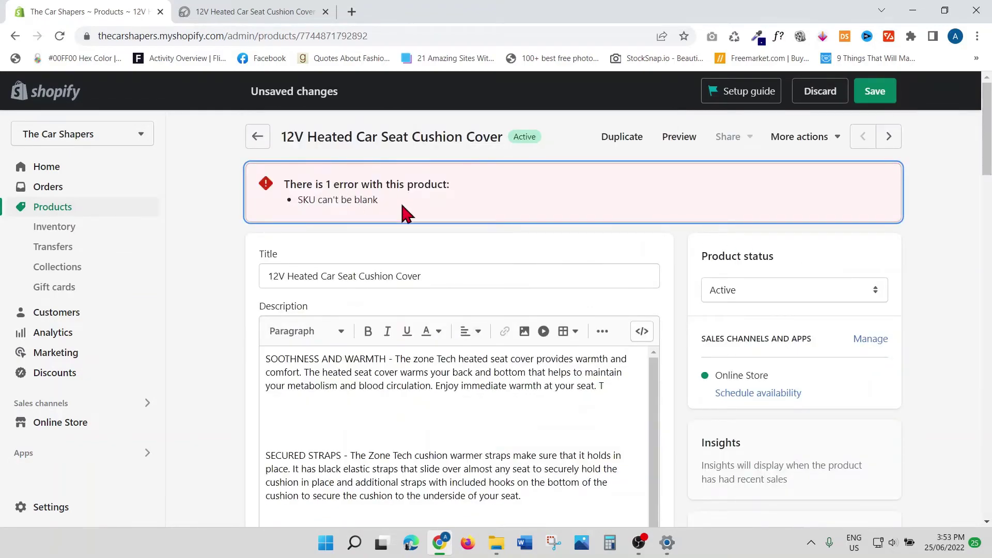
pyautogui.scroll(-5, 563, 340)
pyautogui.scroll(-5, 563, 340)
pyautogui.scroll(-5, 563, 341)
pyautogui.scroll(-3, 563, 340)
pyautogui.scroll(-6, 539, 378)
pyautogui.scroll(5, 468, 338)
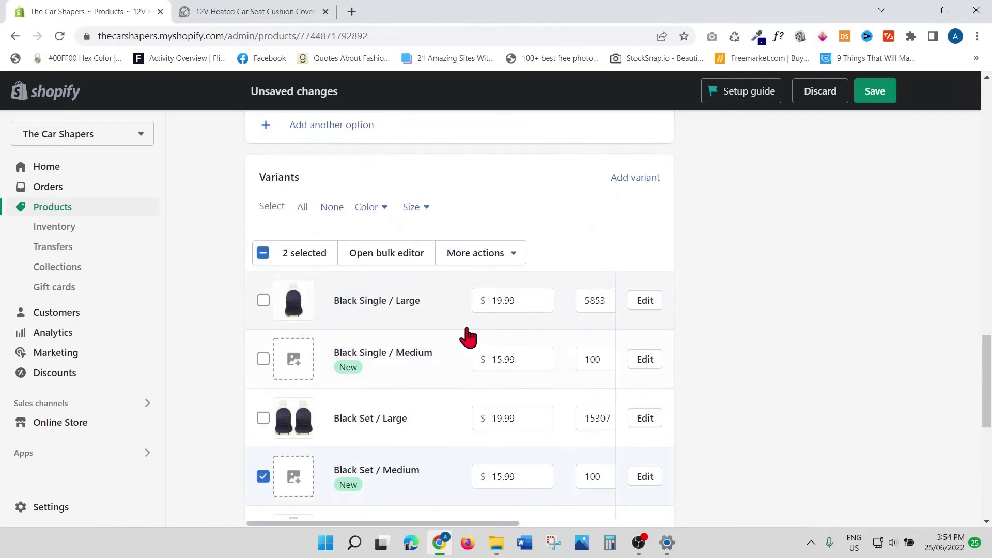
pyautogui.scroll(-3, 469, 338)
pyautogui.scroll(-2, 465, 388)
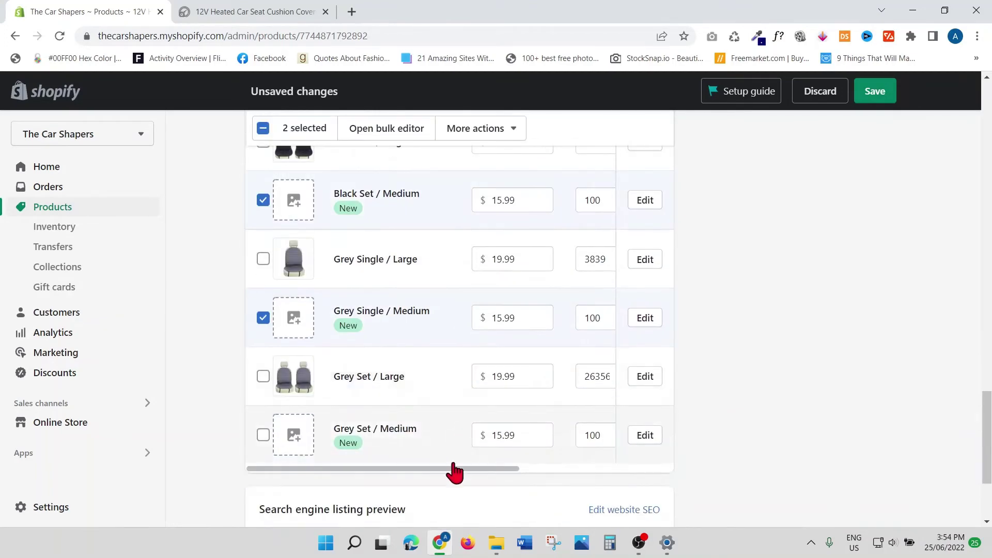
pyautogui.moveTo(458, 470); pyautogui.dragTo(593, 470)
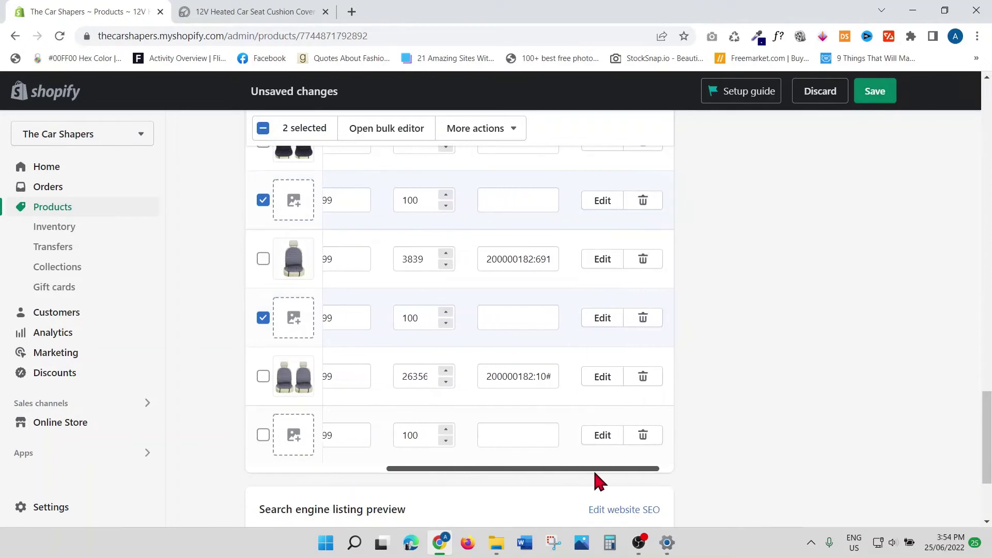
pyautogui.scroll(2, 543, 424)
pyautogui.scroll(3, 541, 424)
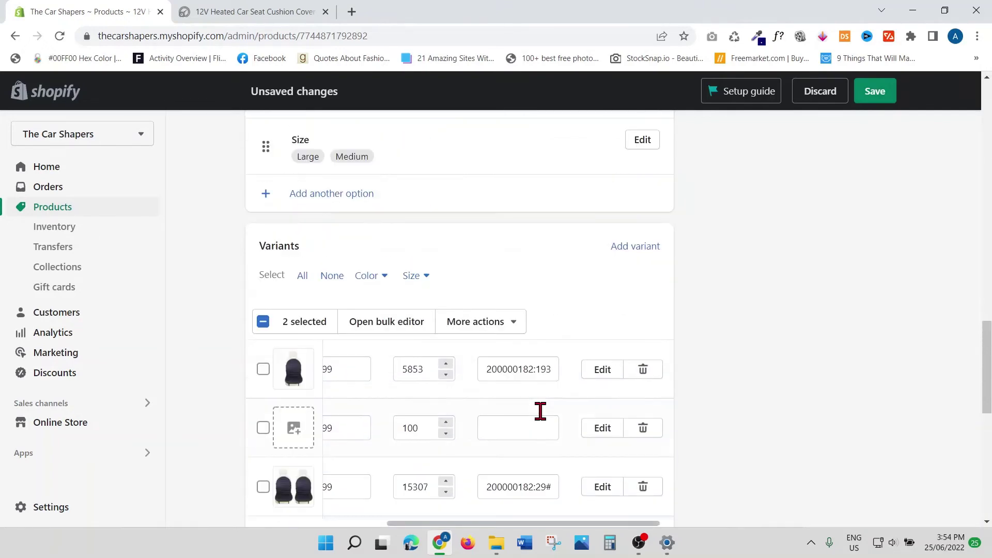
pyautogui.click(508, 432)
pyautogui.write('200')
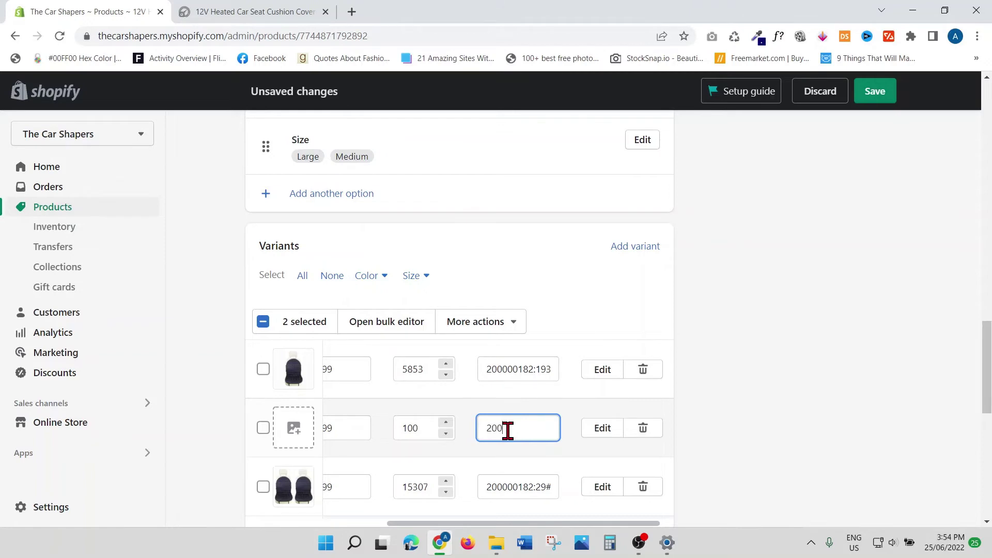
pyautogui.doubleClick(496, 428)
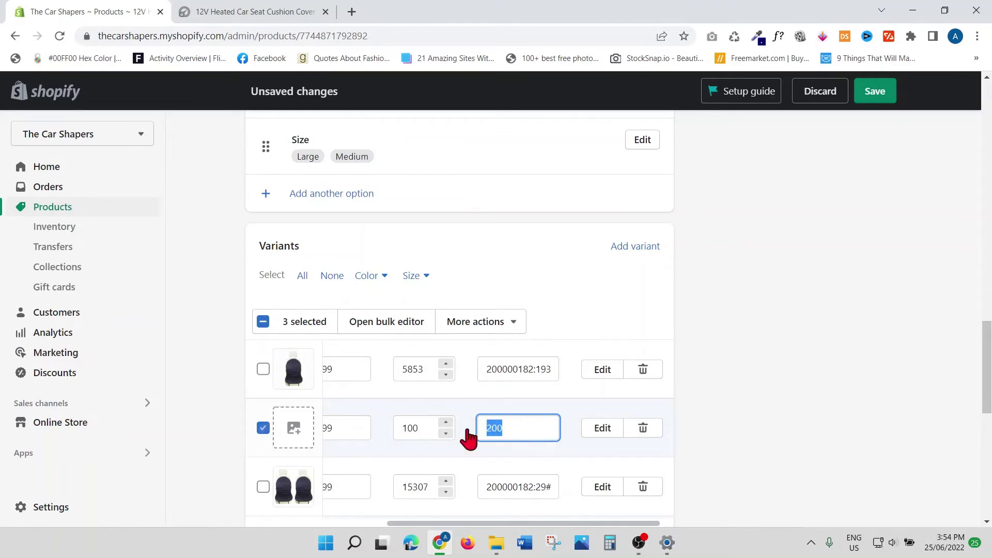
pyautogui.scroll(-2, 465, 439)
# - Copy SKU 200 into the Black Set, Grey Single and Grey Set Medium variants
pyautogui.click(502, 407)
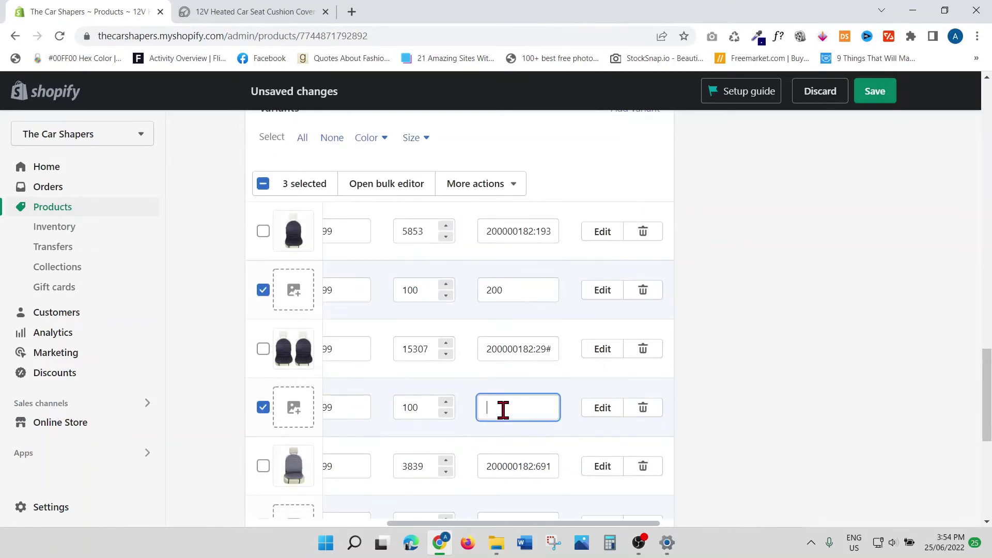
pyautogui.scroll(-3, 504, 409)
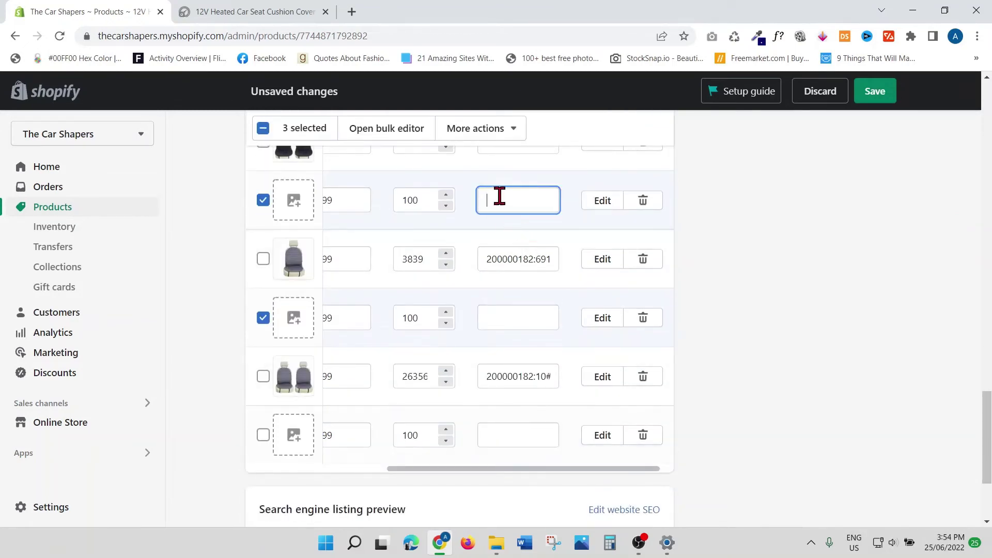
pyautogui.scroll(3, 501, 198)
pyautogui.doubleClick(490, 290)
pyautogui.hotkey('ctrl', 'c')
pyautogui.scroll(-1, 534, 357)
pyautogui.click(508, 338)
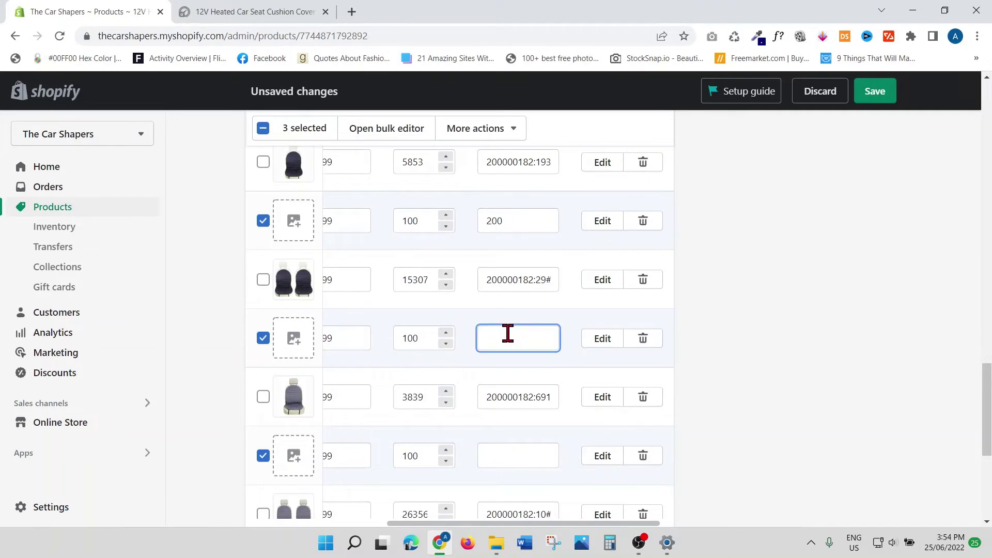
pyautogui.hotkey('ctrl', 'v')
pyautogui.scroll(-1, 527, 397)
pyautogui.click(509, 385)
pyautogui.hotkey('ctrl', 'v')
pyautogui.scroll(-3, 512, 388)
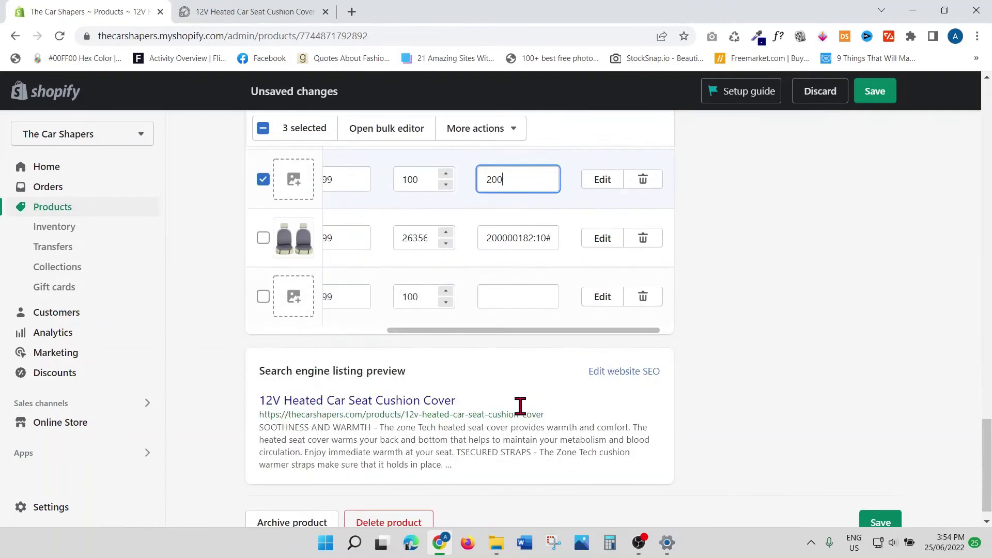
pyautogui.click(499, 296)
pyautogui.hotkey('ctrl', 'v')
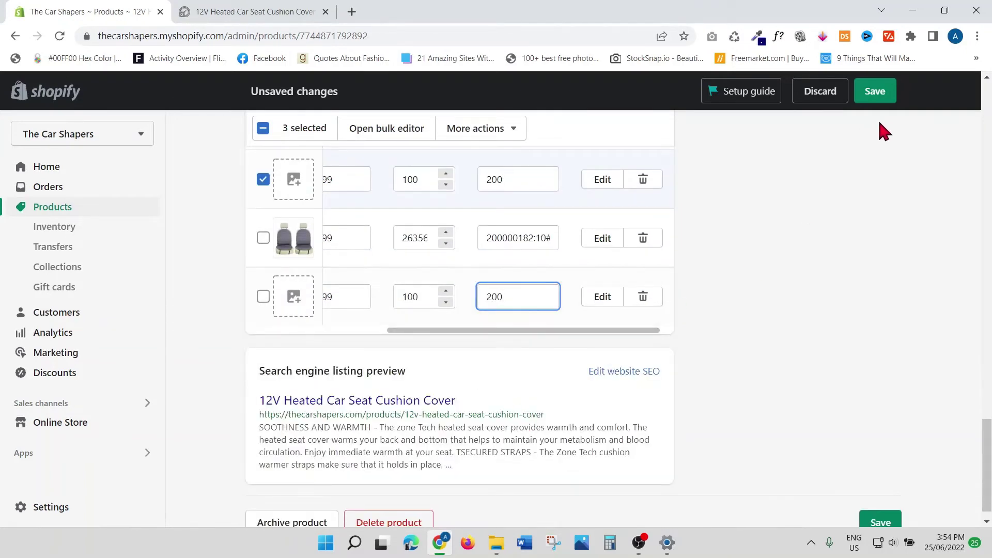
# - Save, dismiss the quantity error, and re-enter stock 100 for the first new variant
pyautogui.click(875, 91)
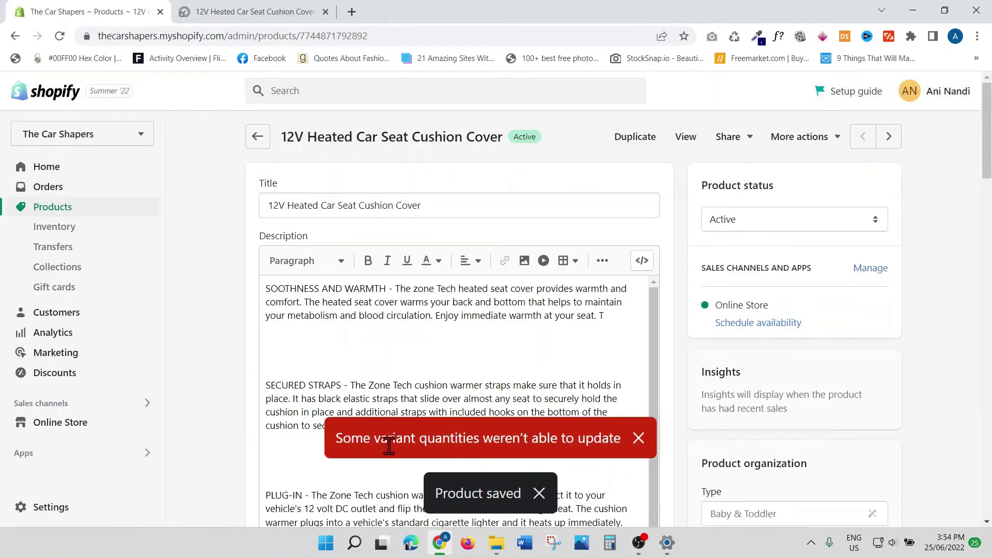
pyautogui.click(639, 437)
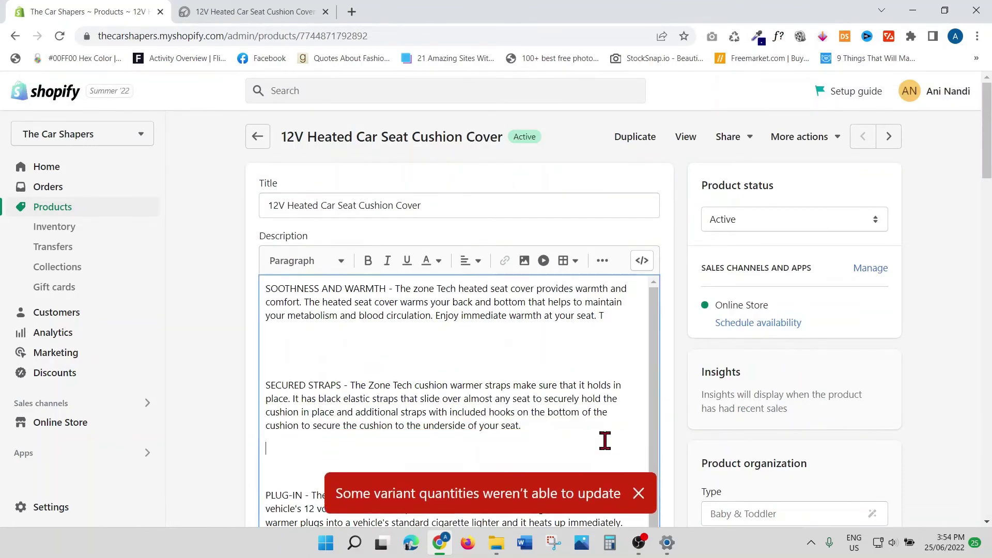
pyautogui.scroll(-8, 200, 404)
pyautogui.scroll(-8, 194, 405)
pyautogui.scroll(-8, 225, 411)
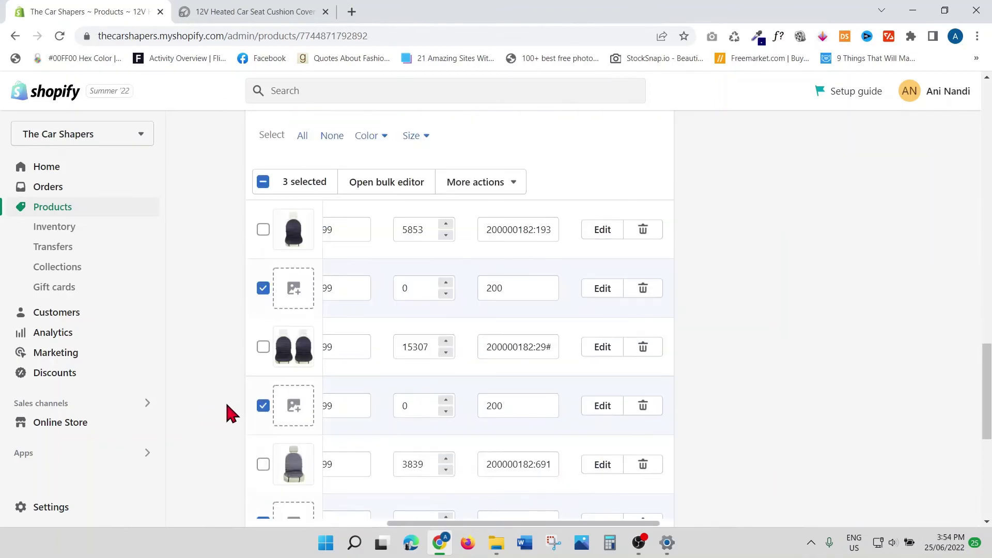
pyautogui.doubleClick(418, 287)
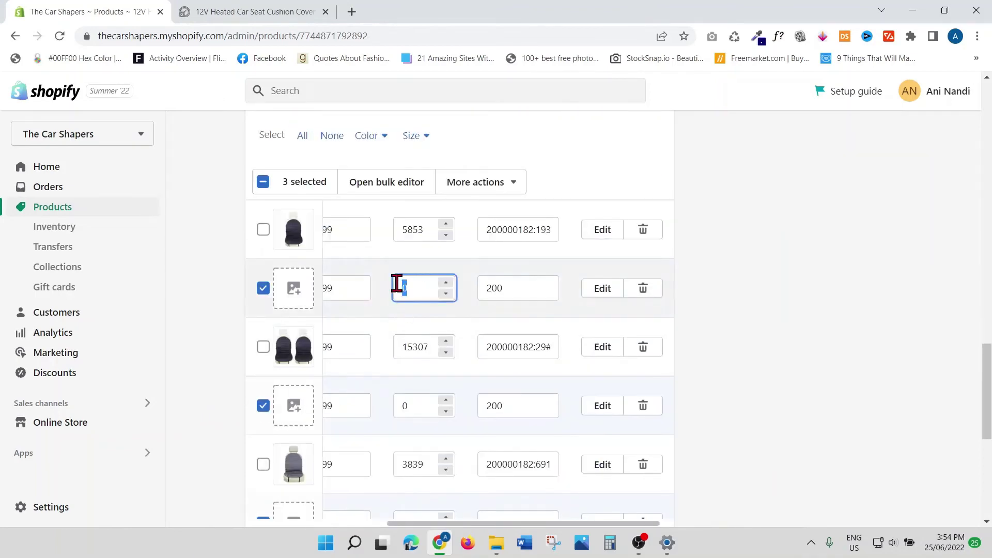
pyautogui.write('100')
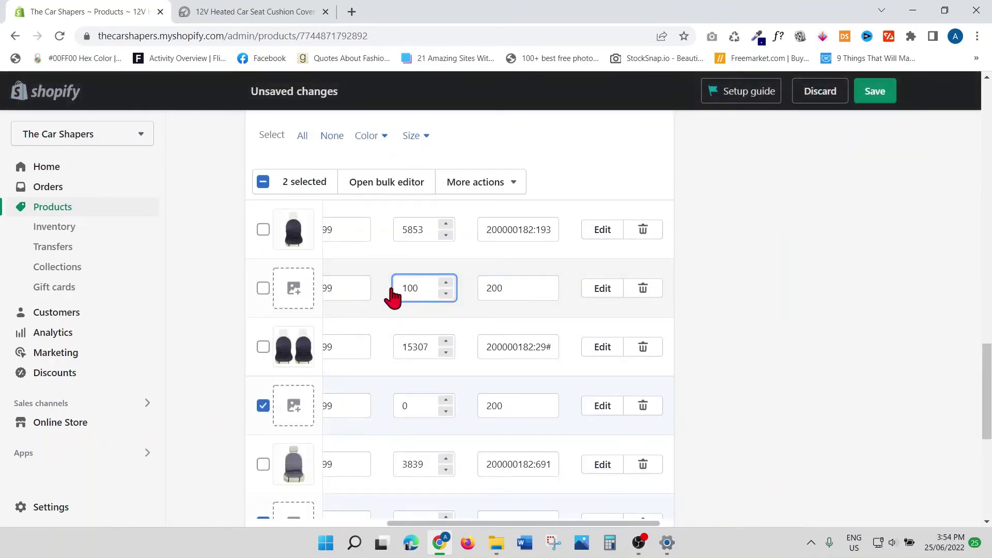
pyautogui.doubleClick(409, 288)
# - Set stock 100 on the remaining new variants and save the product
pyautogui.doubleClick(418, 405)
pyautogui.write('100')
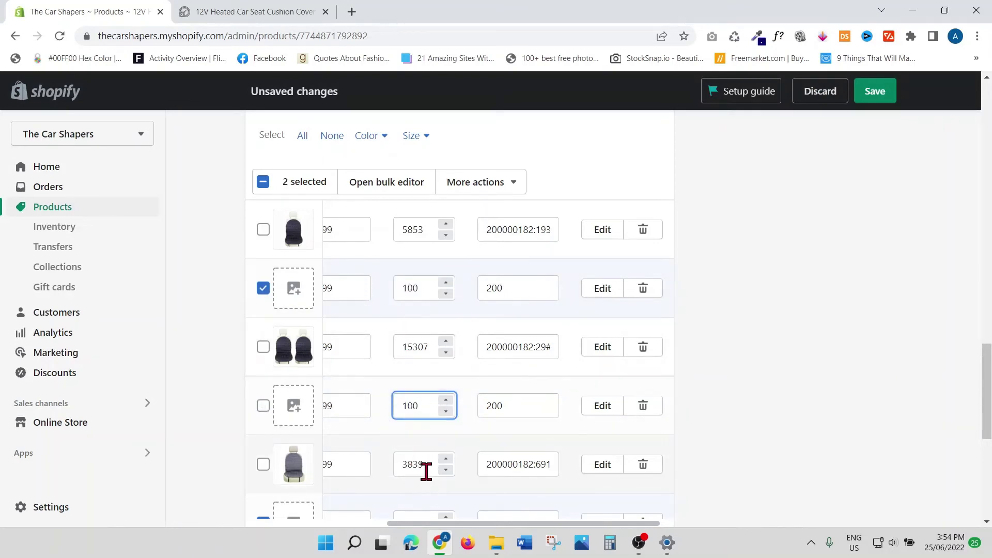
pyautogui.scroll(-3, 389, 427)
pyautogui.doubleClick(411, 317)
pyautogui.write('100')
pyautogui.doubleClick(416, 434)
pyautogui.write('100')
pyautogui.click(876, 92)
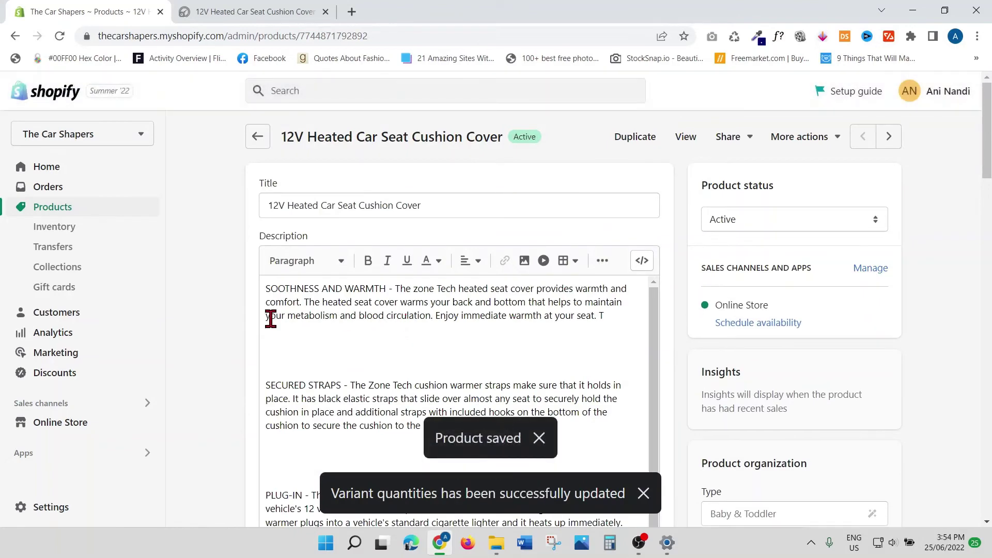
pyautogui.scroll(-5, 207, 316)
pyautogui.scroll(-5, 207, 315)
pyautogui.scroll(-4, 206, 316)
pyautogui.scroll(-2, 207, 315)
pyautogui.scroll(-2, 280, 285)
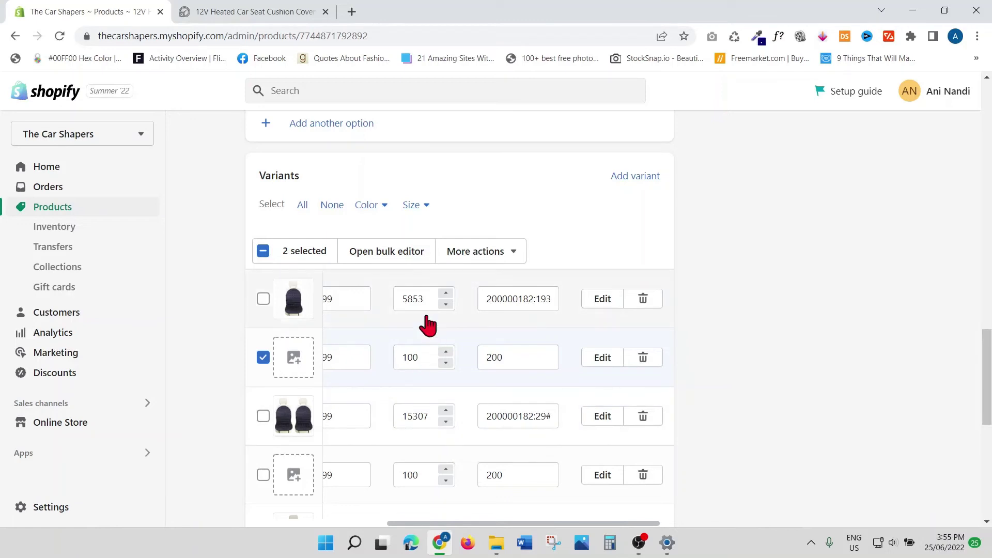
pyautogui.scroll(2, 428, 325)
pyautogui.scroll(-2, 429, 326)
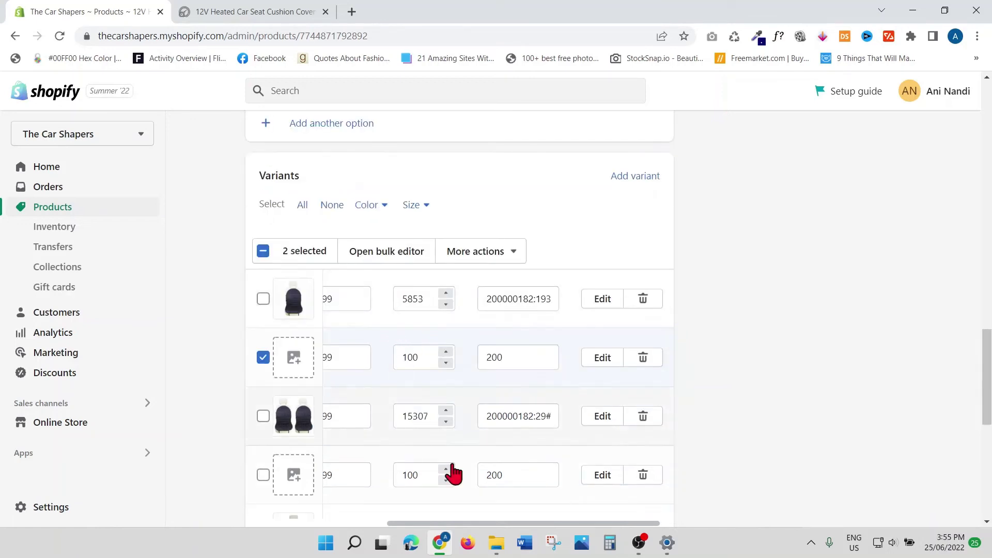
pyautogui.moveTo(437, 525)
pyautogui.mouseDown()
pyautogui.moveTo(337, 522)
pyautogui.moveTo(403, 524)
pyautogui.mouseUp()
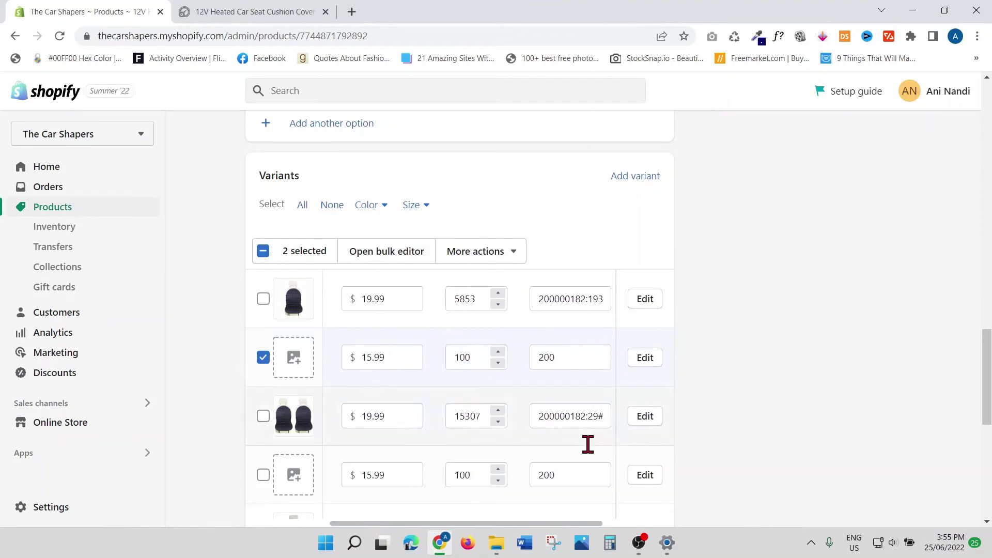
pyautogui.moveTo(554, 528); pyautogui.dragTo(636, 527)
pyautogui.doubleClick(512, 357)
pyautogui.scroll(15, 774, 348)
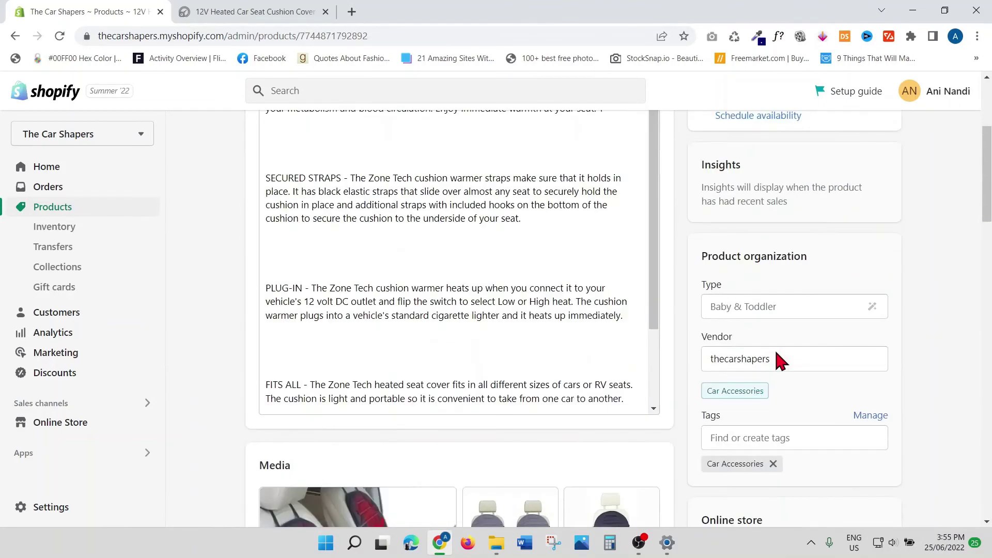
pyautogui.click(264, 11)
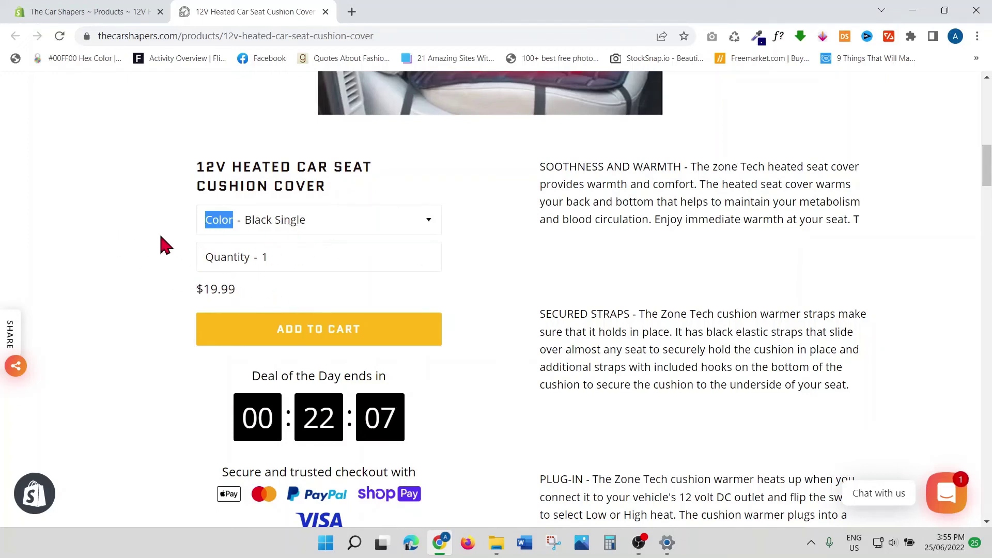
# - Open the product's storefront page in one tab and close the store admin bar
pyautogui.click(80, 10)
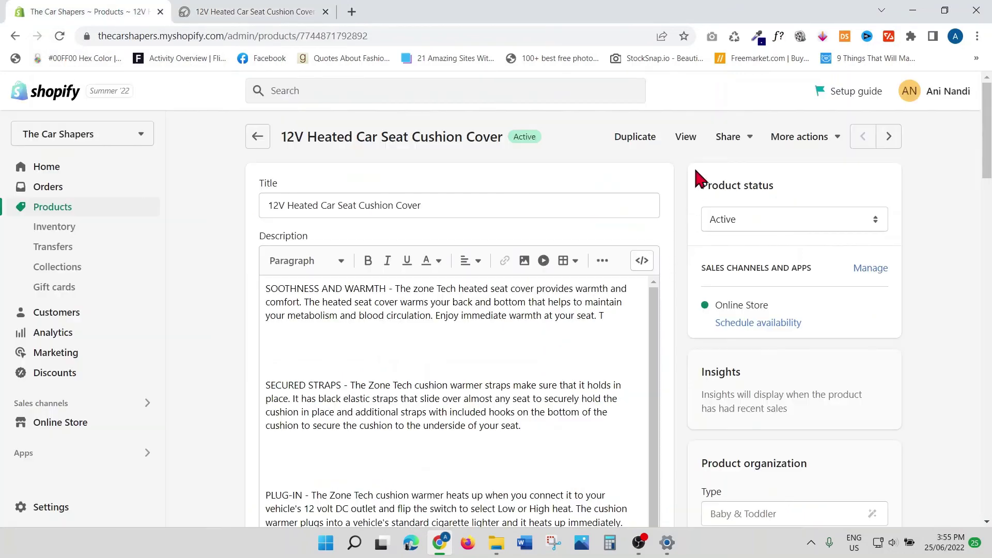
pyautogui.click(685, 137)
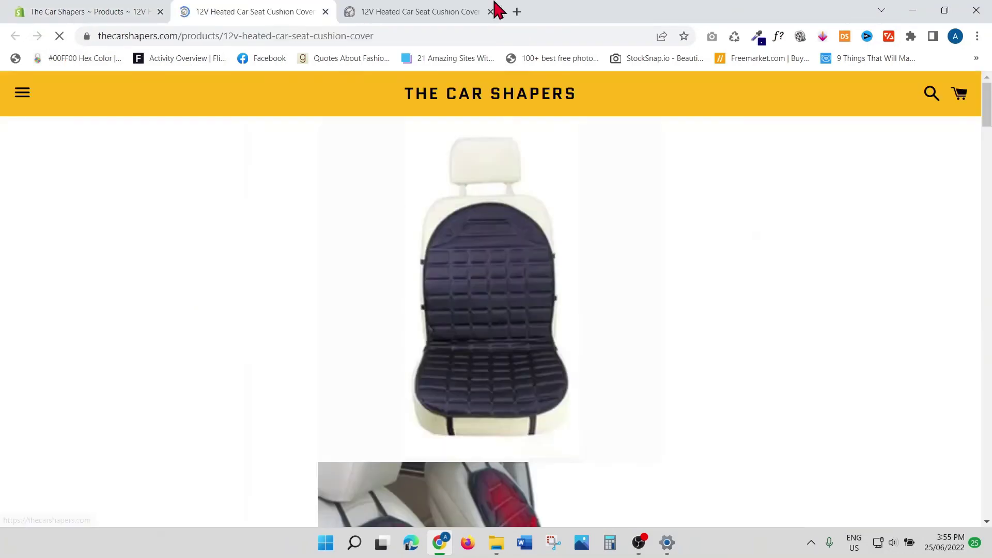
pyautogui.click(492, 12)
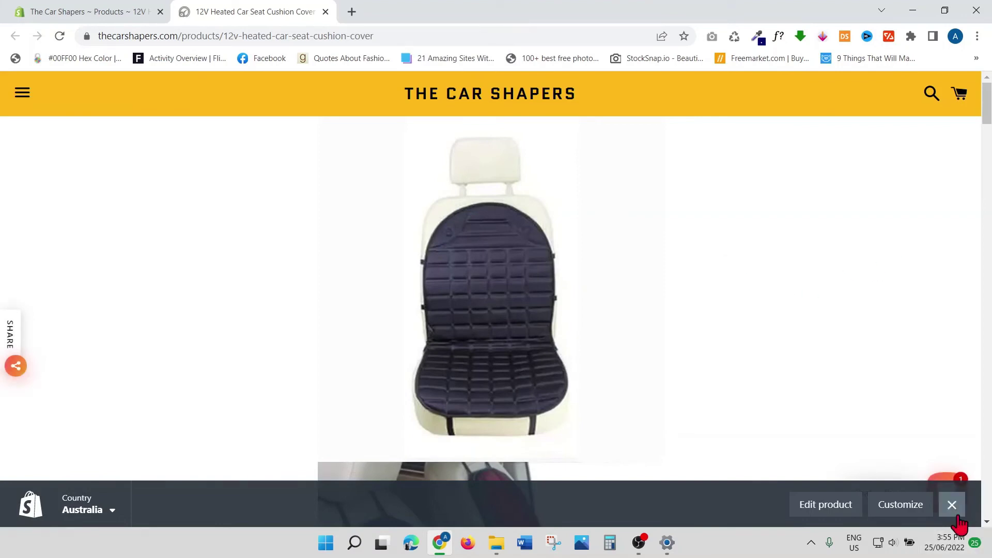
pyautogui.scroll(-2, 510, 199)
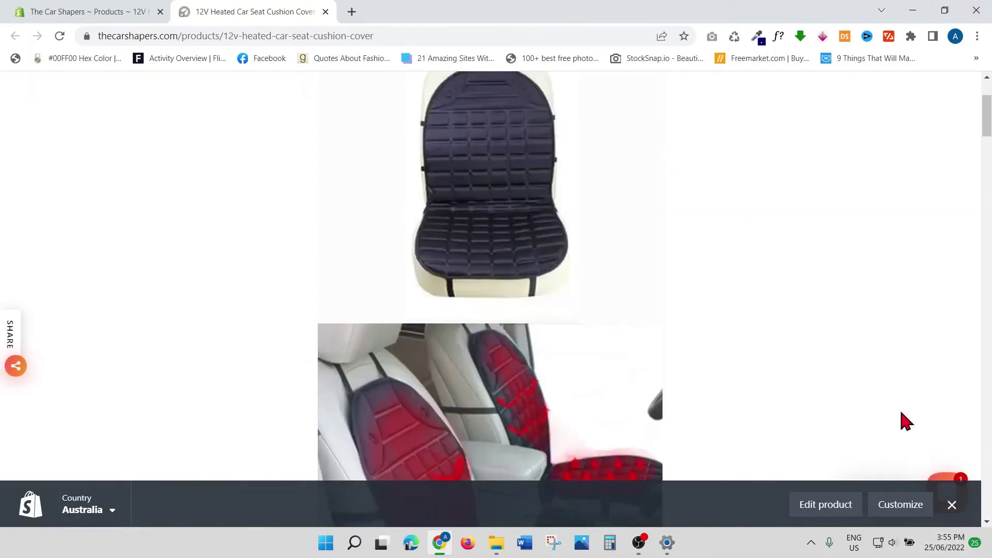
pyautogui.click(952, 504)
pyautogui.scroll(-3, 291, 290)
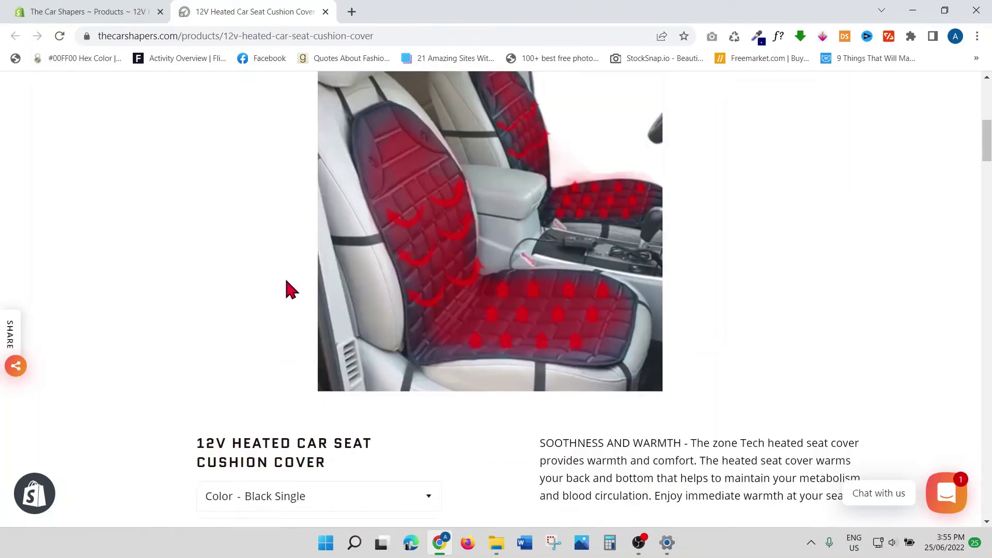
pyautogui.scroll(-4, 284, 277)
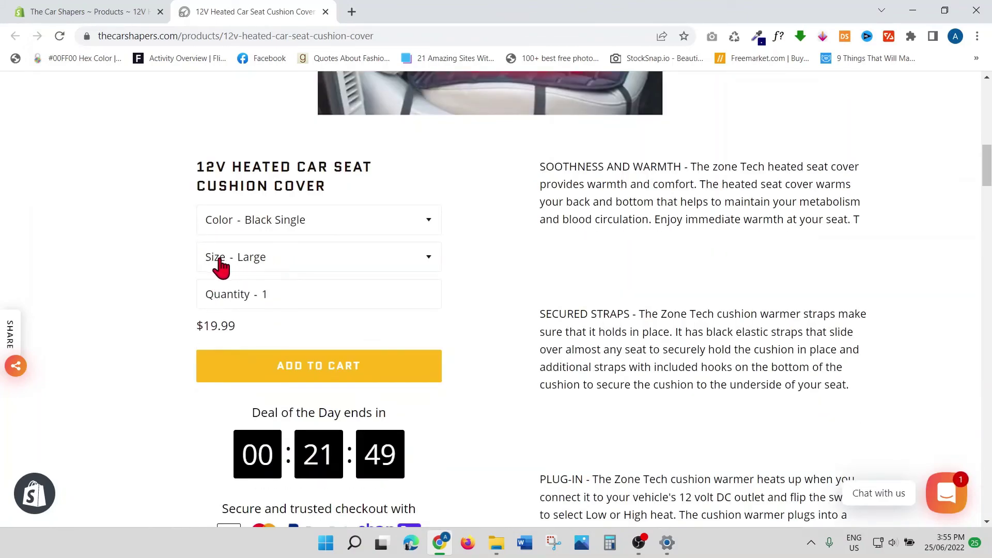
# - Choose Size Medium and Color Grey Single, checking the $15.99 price
pyautogui.click(310, 264)
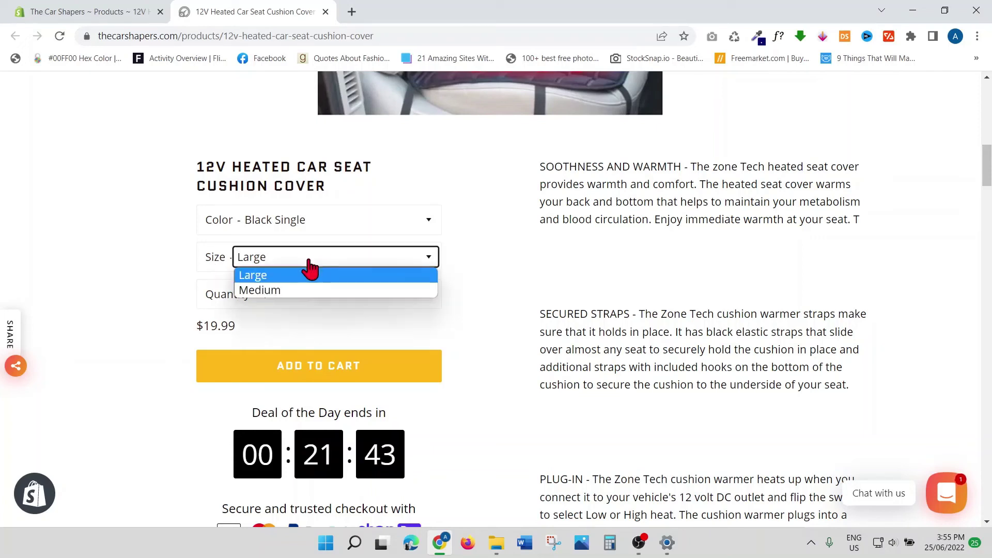
pyautogui.click(283, 288)
pyautogui.moveTo(235, 325); pyautogui.dragTo(200, 326)
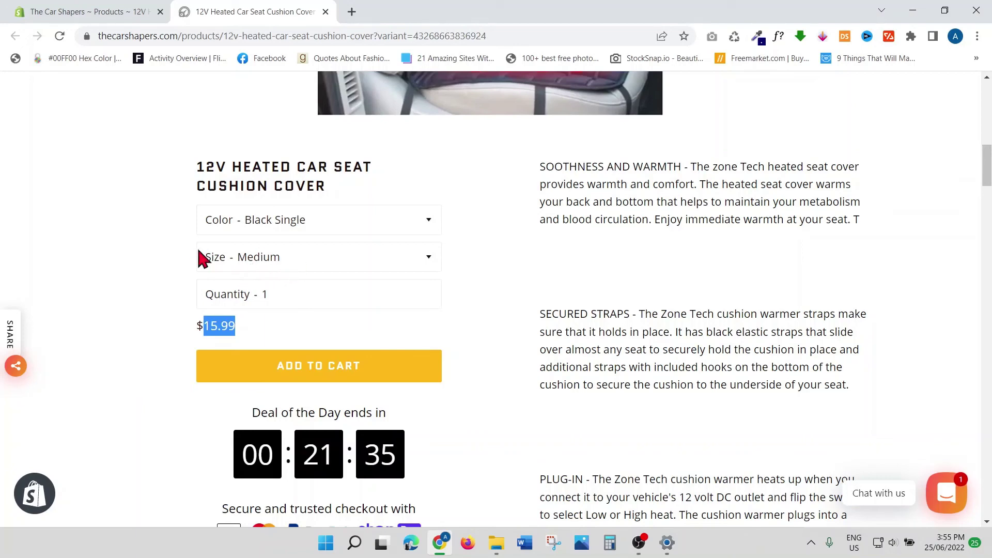
pyautogui.click(277, 220)
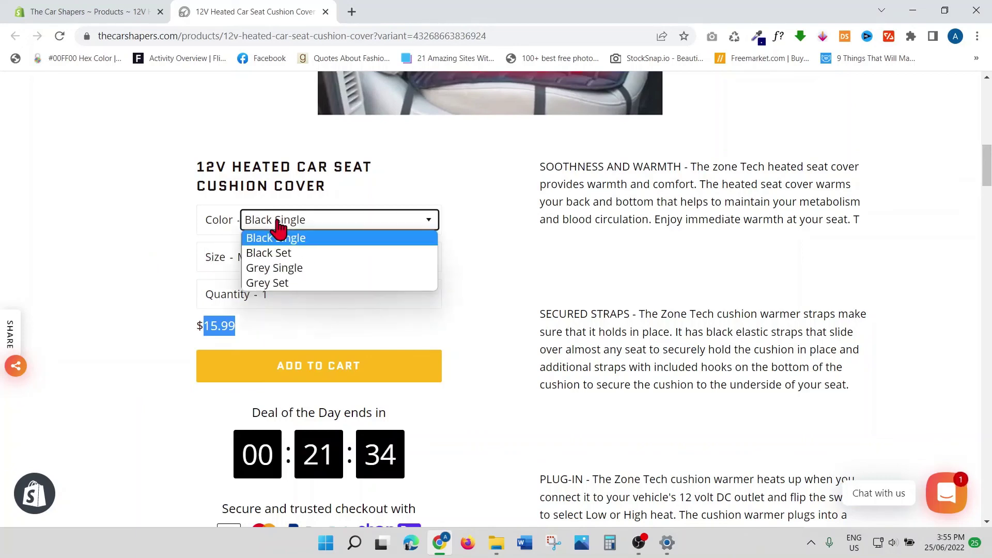
pyautogui.click(288, 268)
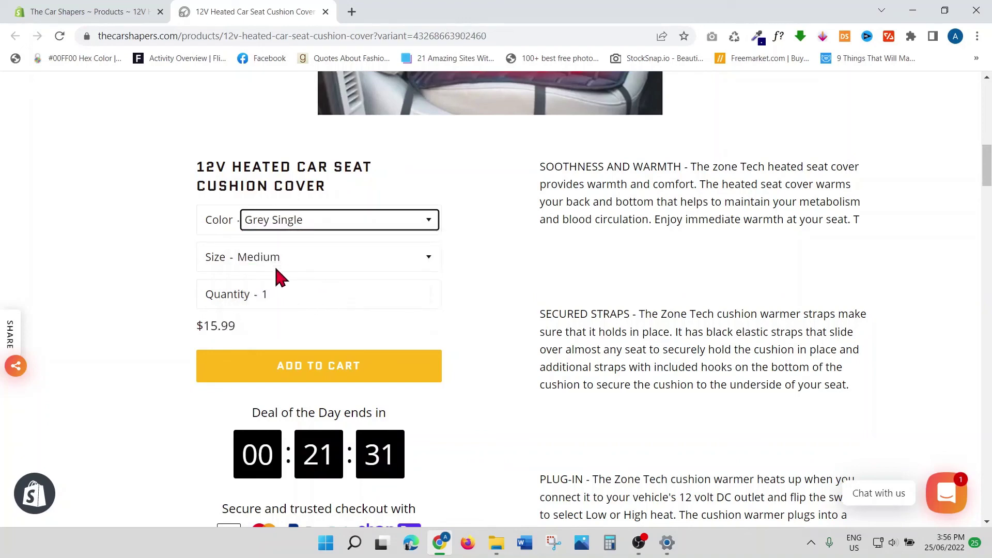
pyautogui.moveTo(237, 331); pyautogui.dragTo(200, 330)
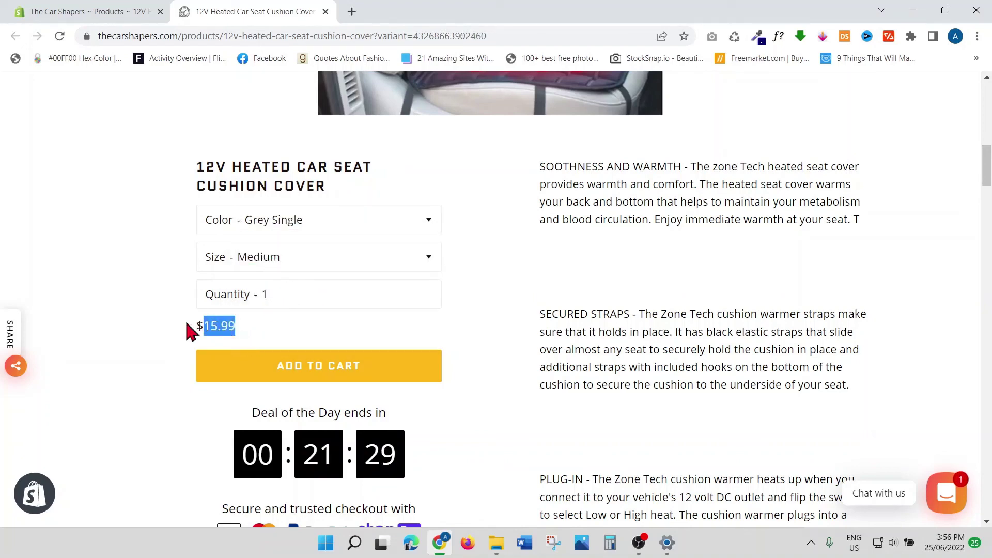
# - Choose Size Large and verify its $19.99 price
pyautogui.click(271, 257)
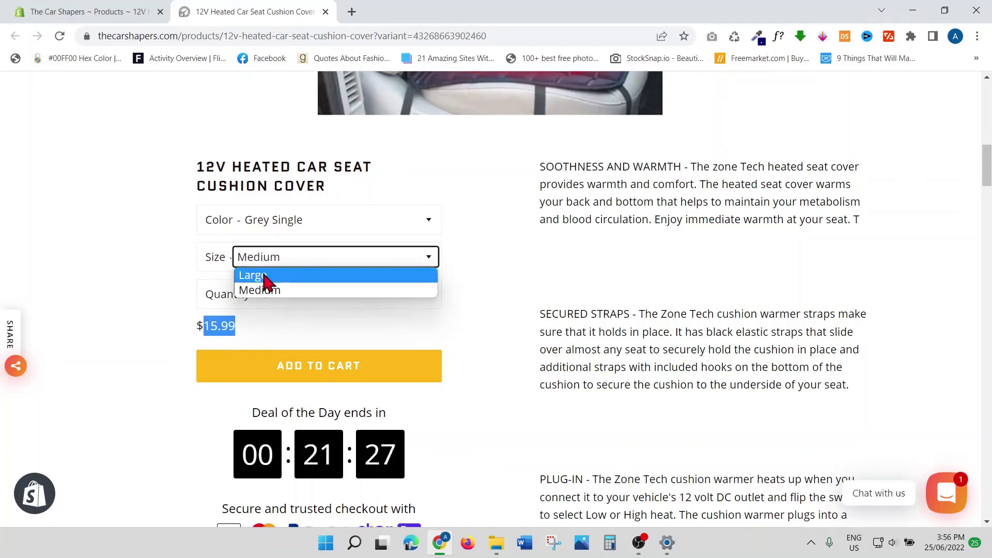
pyautogui.click(256, 273)
pyautogui.moveTo(238, 327); pyautogui.dragTo(193, 327)
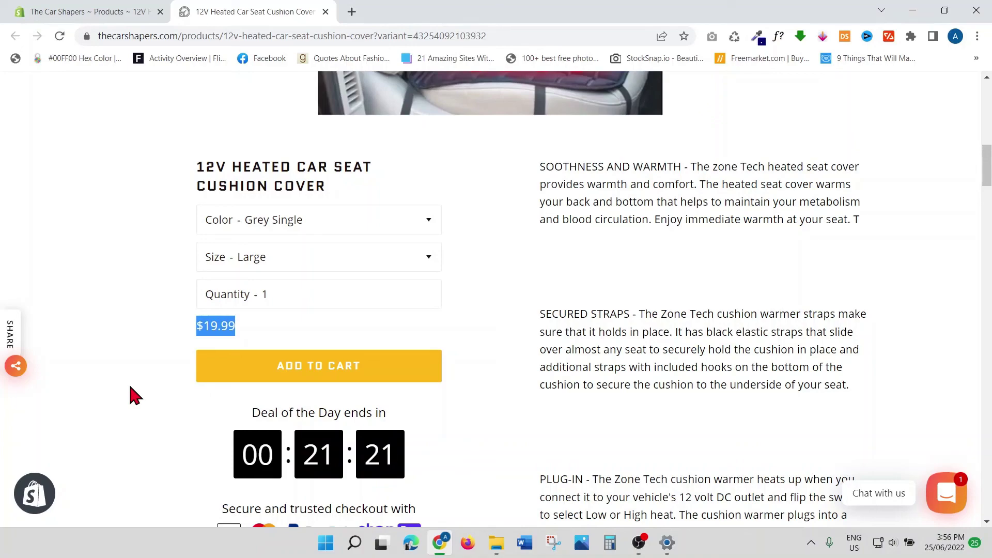
# - Switch back to the admin tab to see the Size option with Large and Medium
pyautogui.click(78, 11)
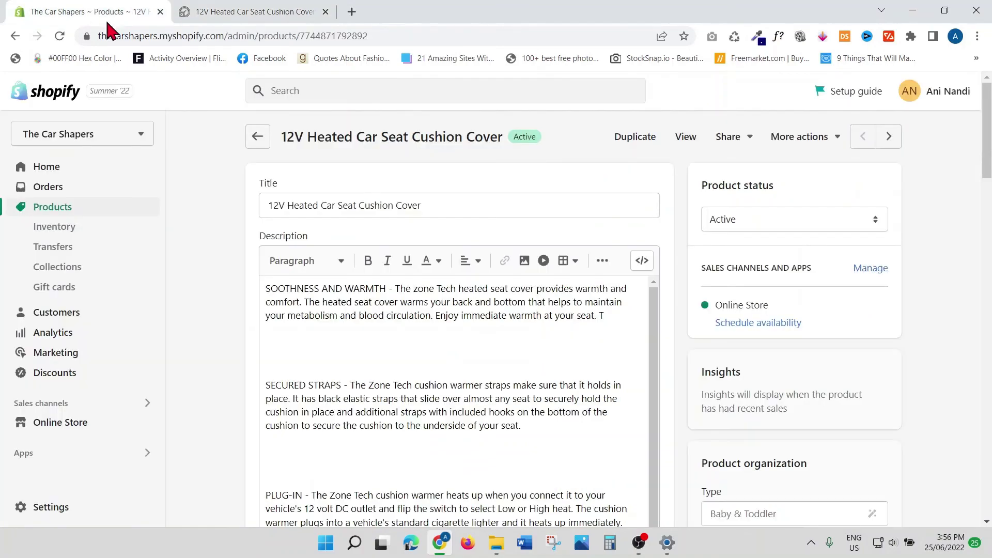
pyautogui.scroll(-8, 204, 280)
pyautogui.scroll(-5, 203, 280)
pyautogui.scroll(-5, 204, 281)
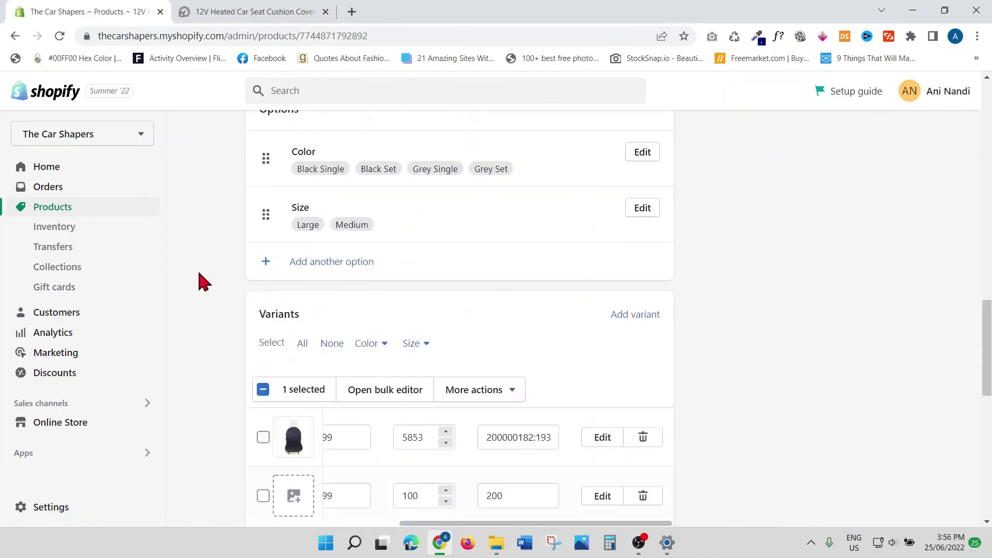